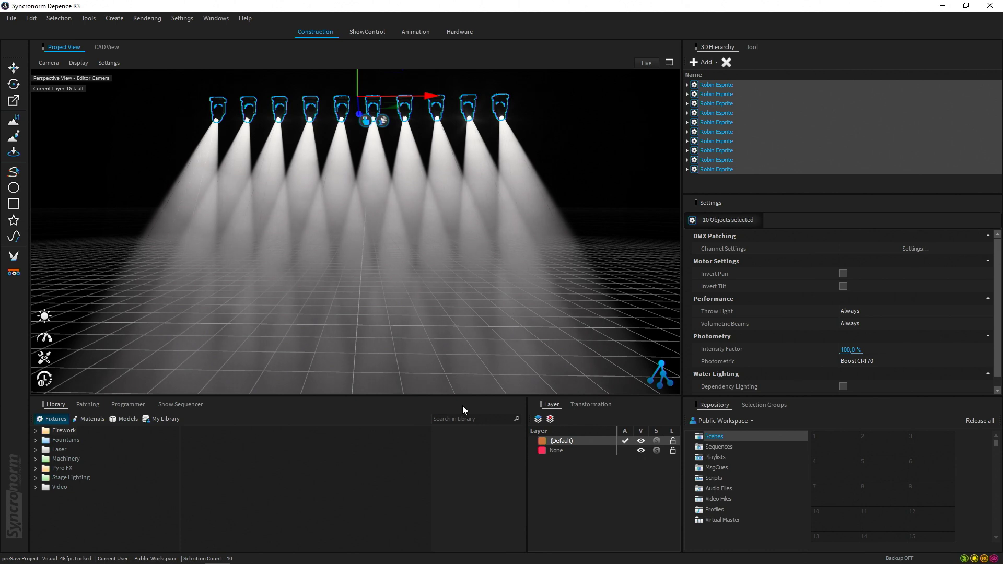
Review the MA VizKey page in Application Settings and confirm it.
left_click(182, 18)
left_click(215, 41)
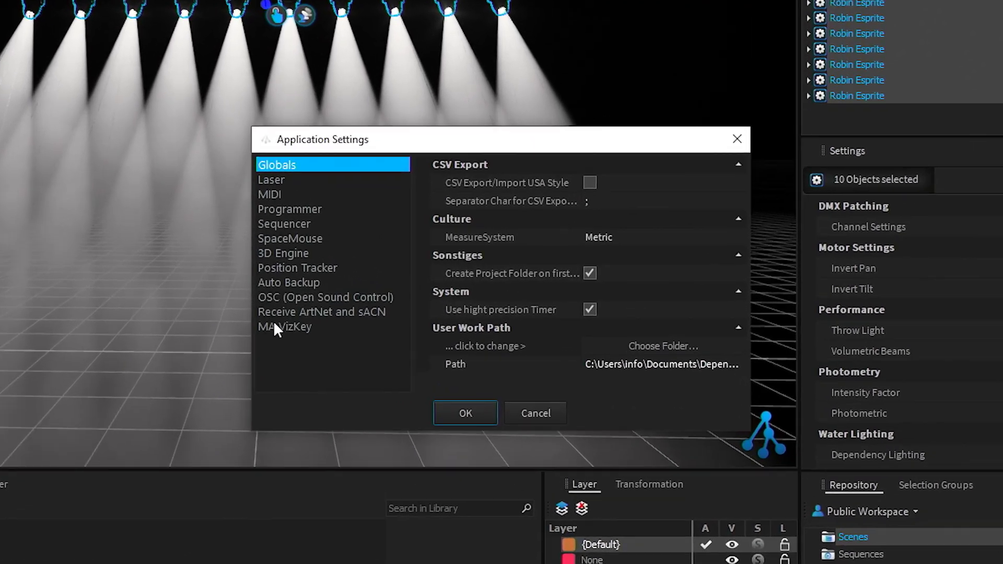
left_click(363, 310)
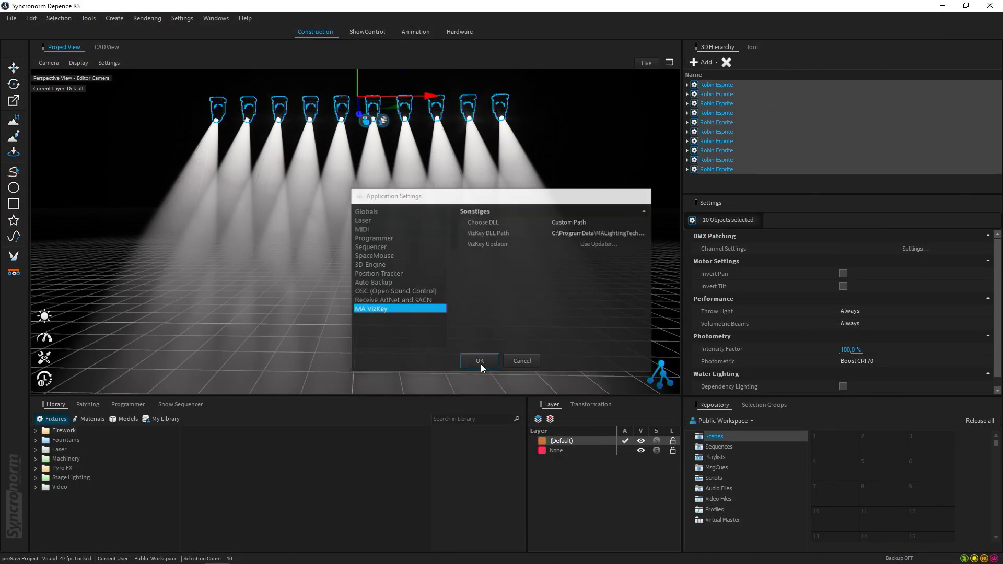
left_click(480, 364)
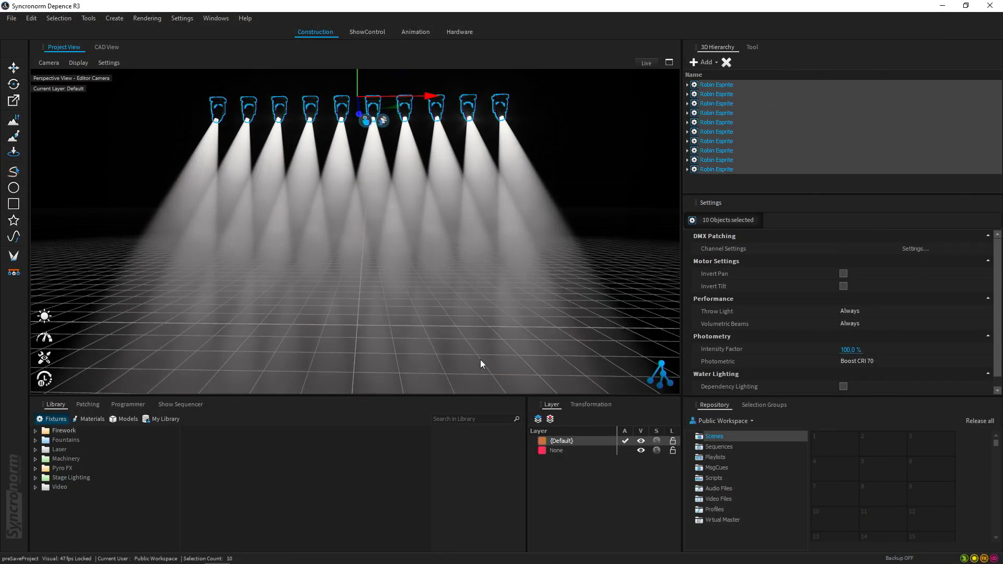
Show the Hardware Manager enlarged to display the full vizKey Input grid, then close it.
left_click(216, 18)
left_click(244, 320)
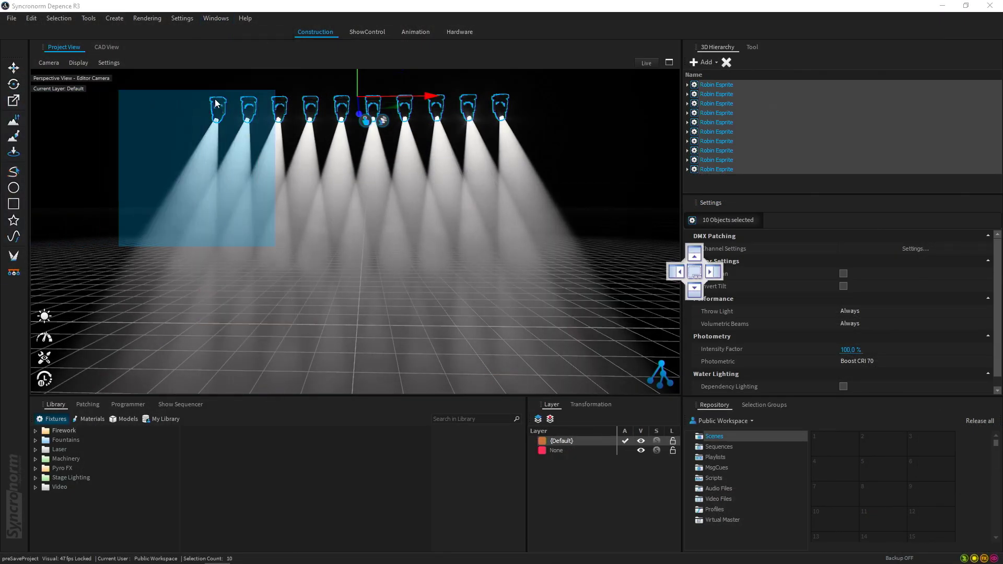
left_click_drag(118, 102, 235, 114)
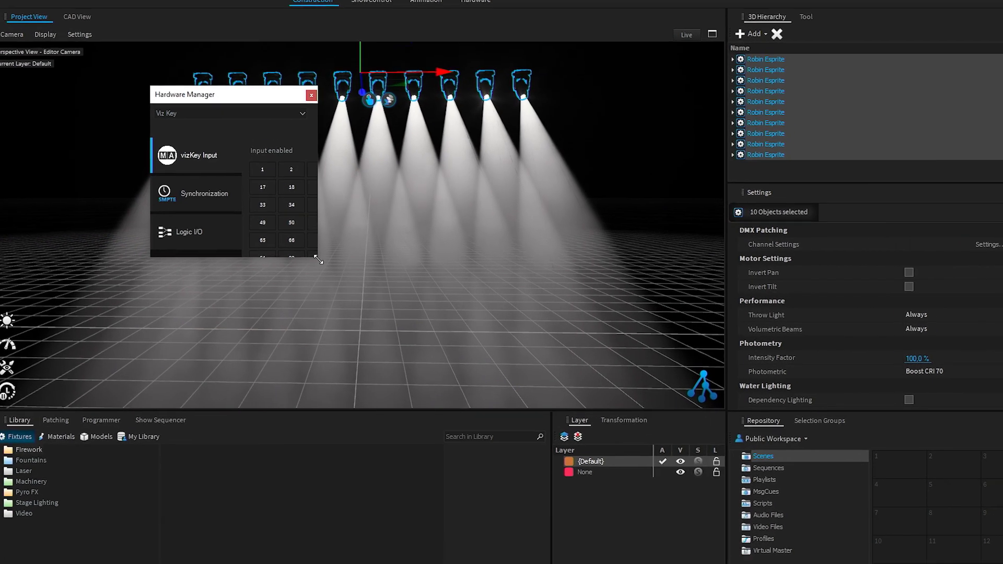
left_click_drag(324, 256, 544, 417)
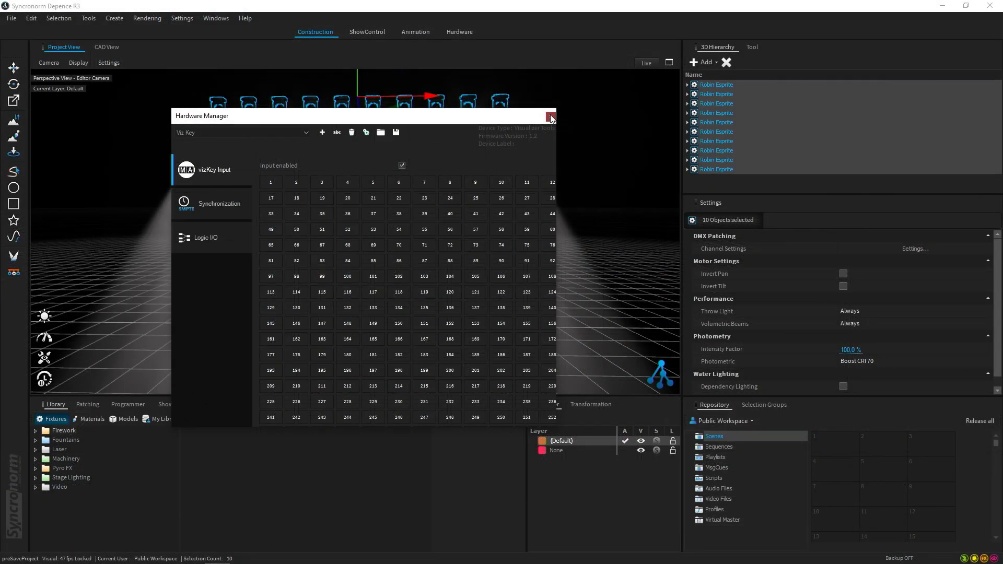
left_click(656, 35)
left_click(182, 18)
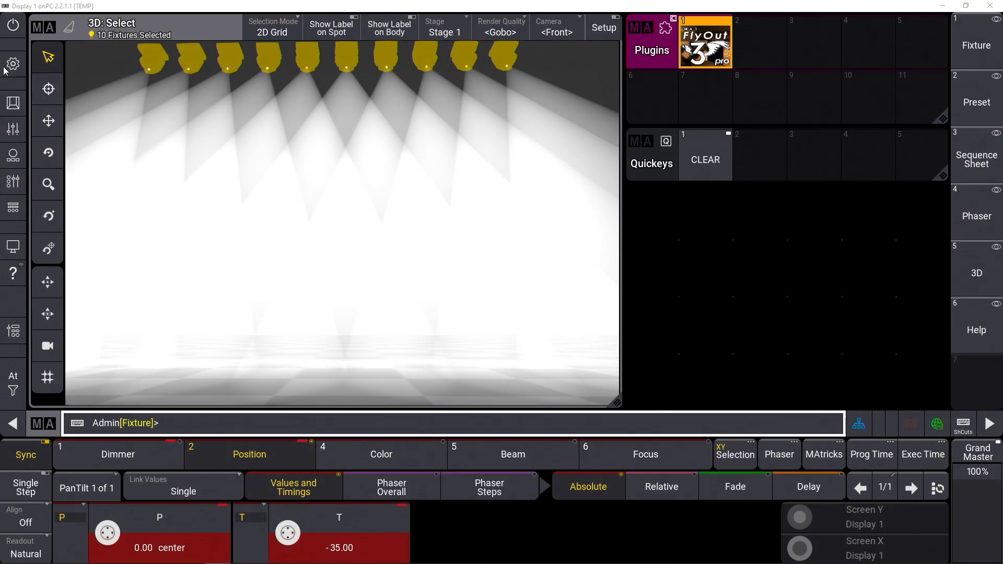
left_click(12, 63)
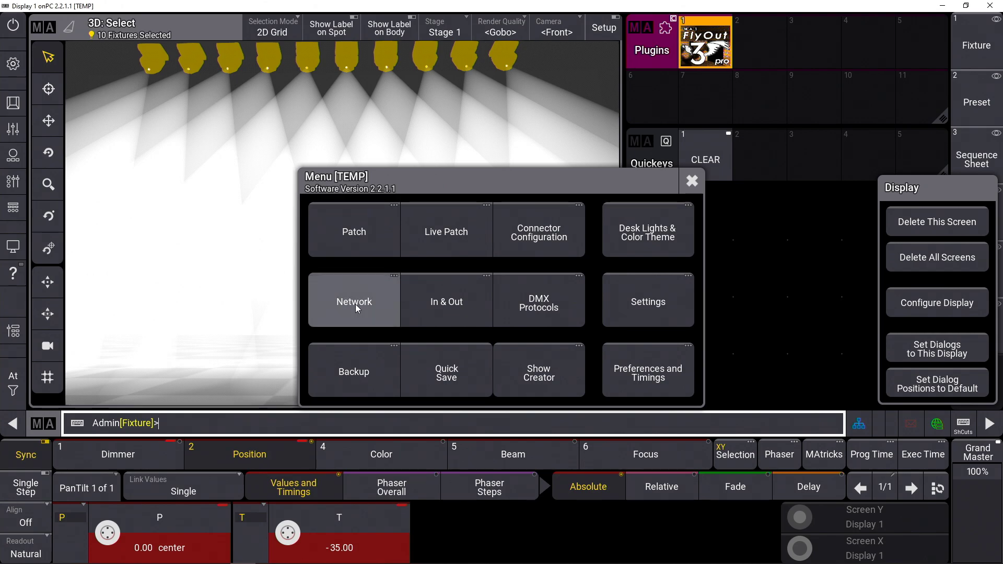
left_click(356, 304)
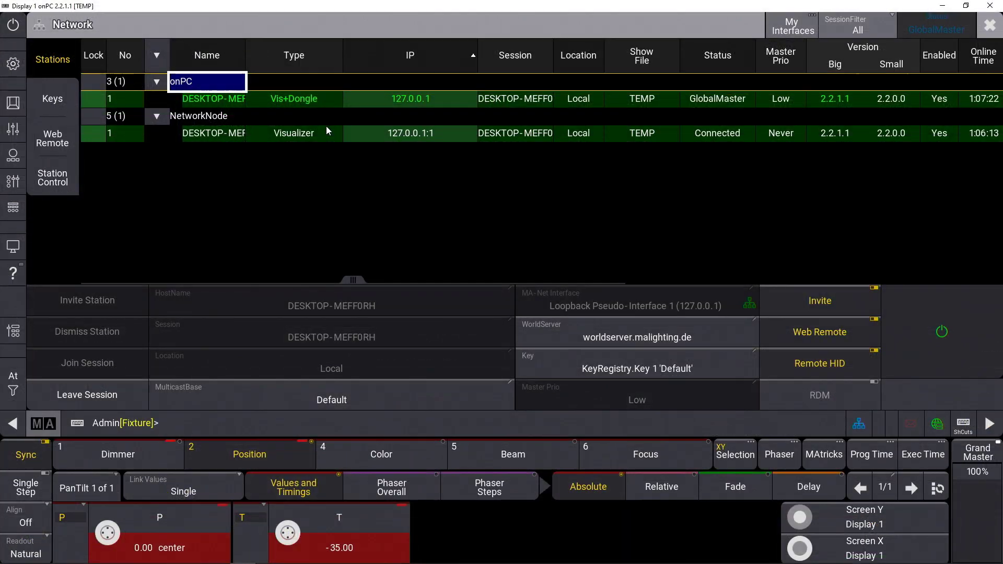
left_click(989, 25)
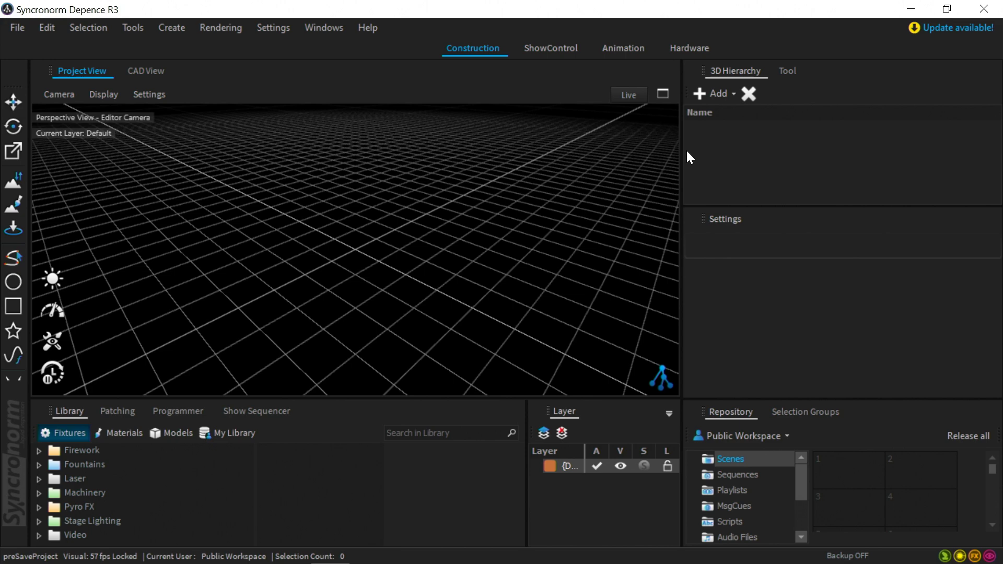
Launch the online Depence documentation from the Help menu.
left_click(362, 27)
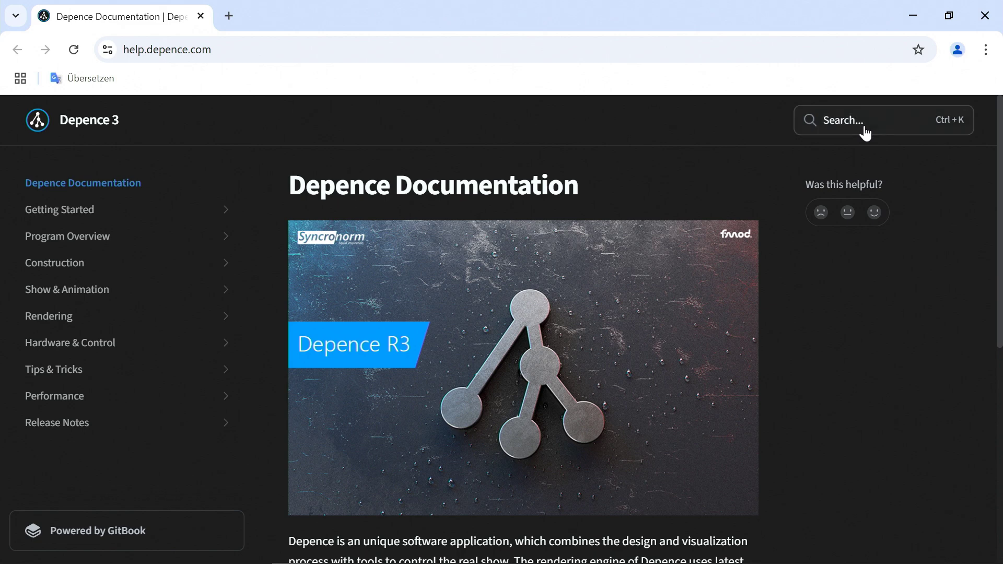
Search the docs for 'viz key', open Install Viz-Key Driver and follow its grandMA3 downloads link.
left_click(867, 125)
type("viz key")
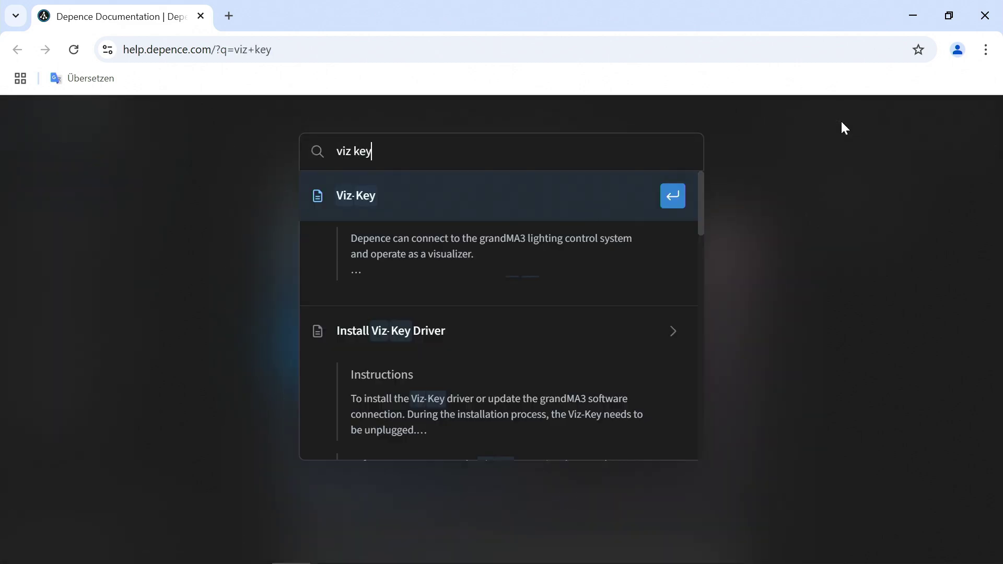
left_click(423, 384)
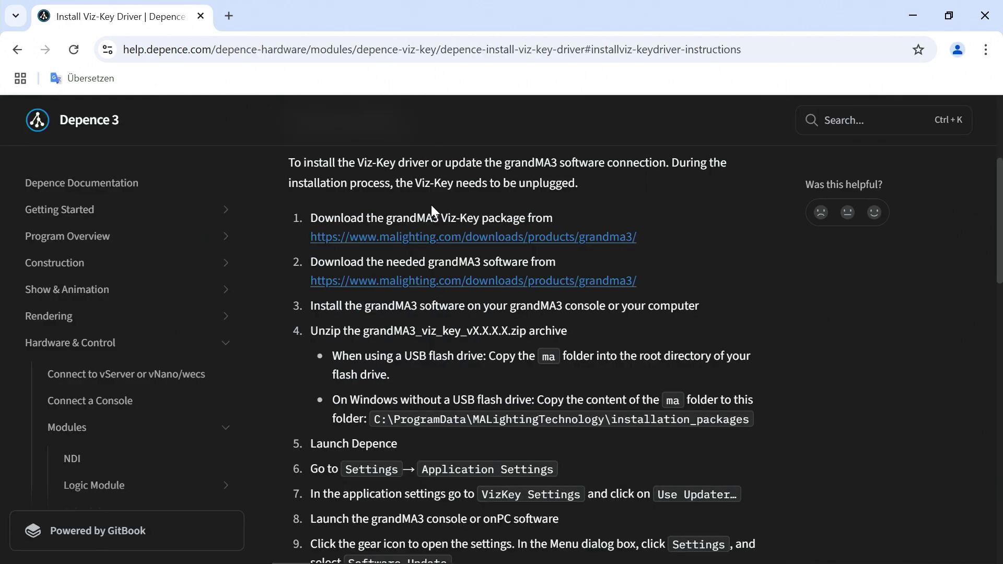
left_click(435, 237)
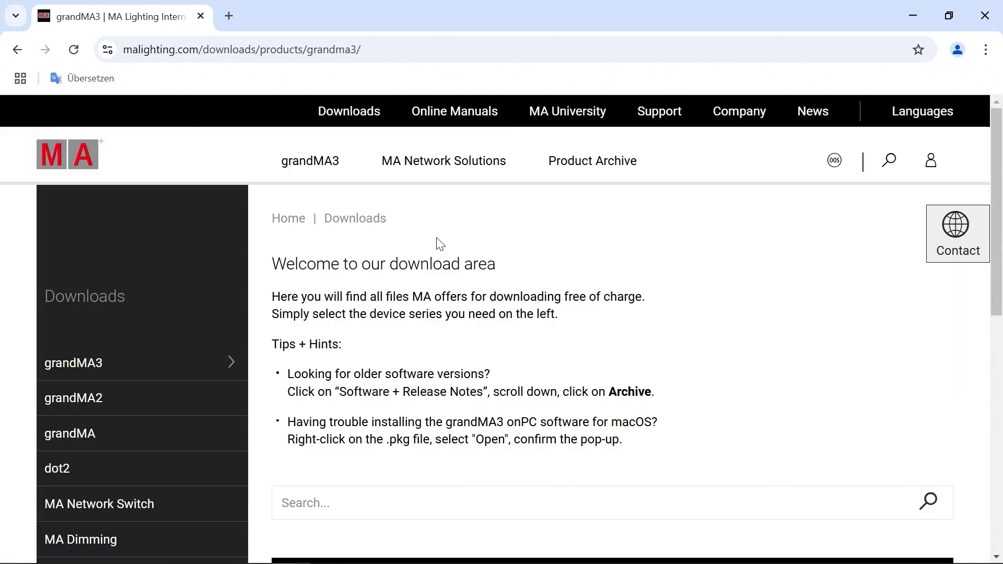
Go to the grandMA3 downloads and expand Software + Release Notes to get the Viz-Key package.
left_click(82, 363)
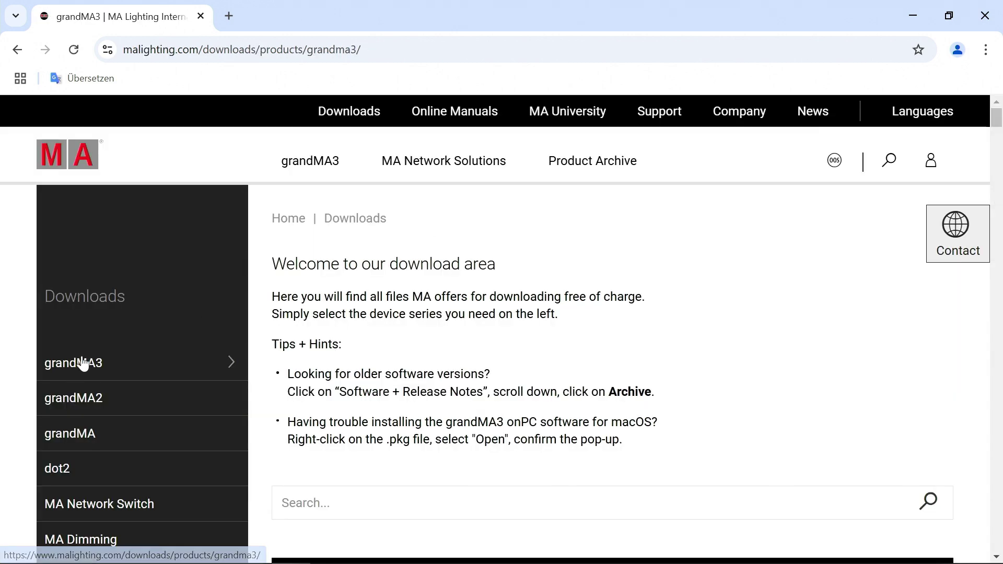
scroll(395, 348, "down", 5)
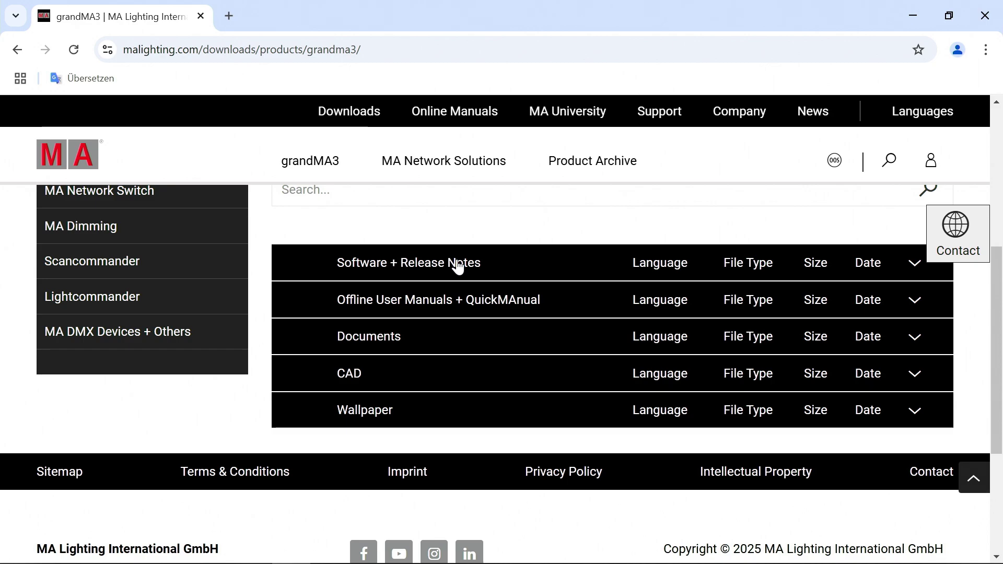
left_click(458, 266)
scroll(458, 282, "down", 2)
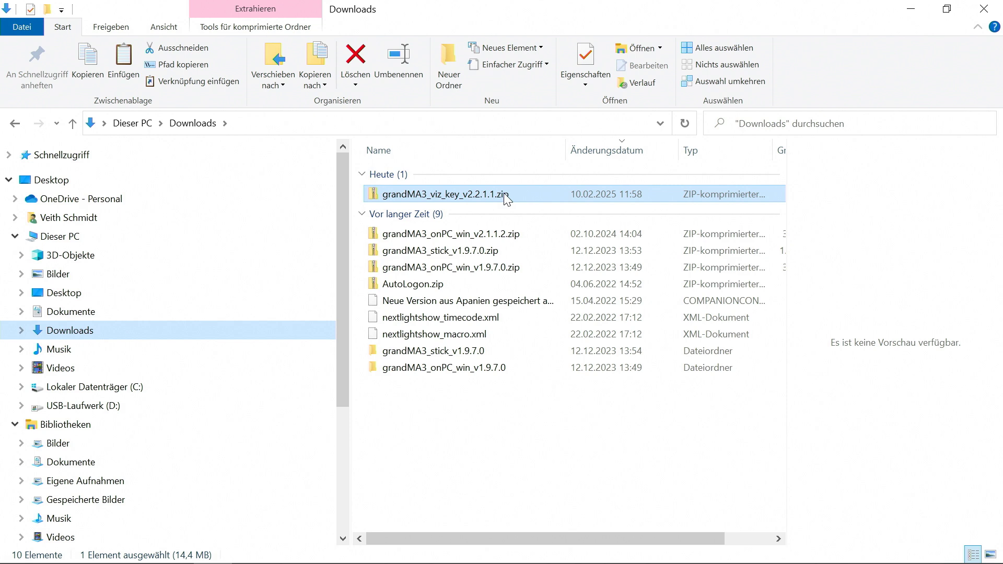
Move grandMA3_viz_key_v2.2.1.1.zip into C:\ProgramData\MALightingTechnology\installation_packages.
left_click_drag(504, 193, 142, 385)
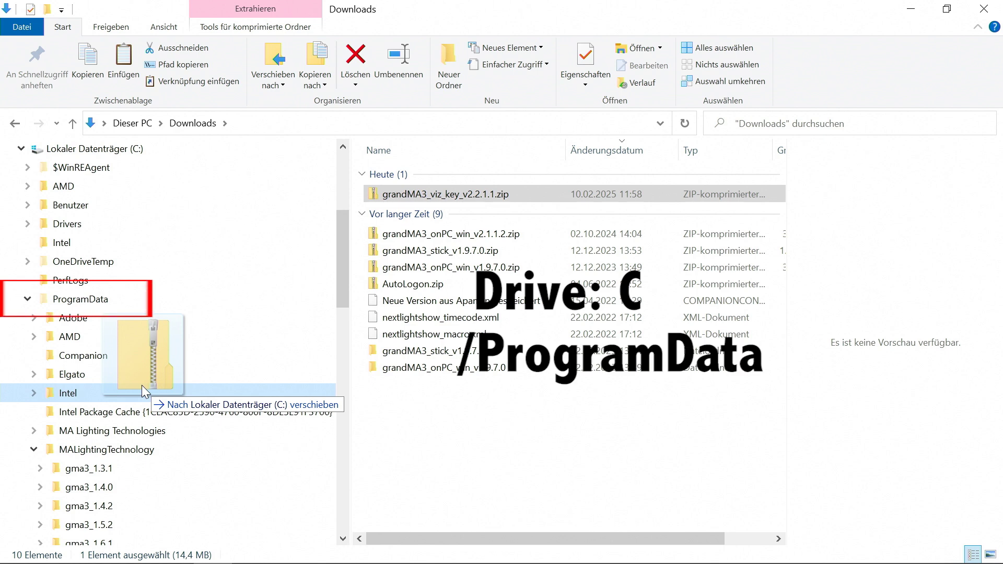
mouse_move(142, 384)
left_mouse_down()
mouse_move(141, 446)
mouse_move(174, 519)
mouse_move(172, 468)
left_mouse_up()
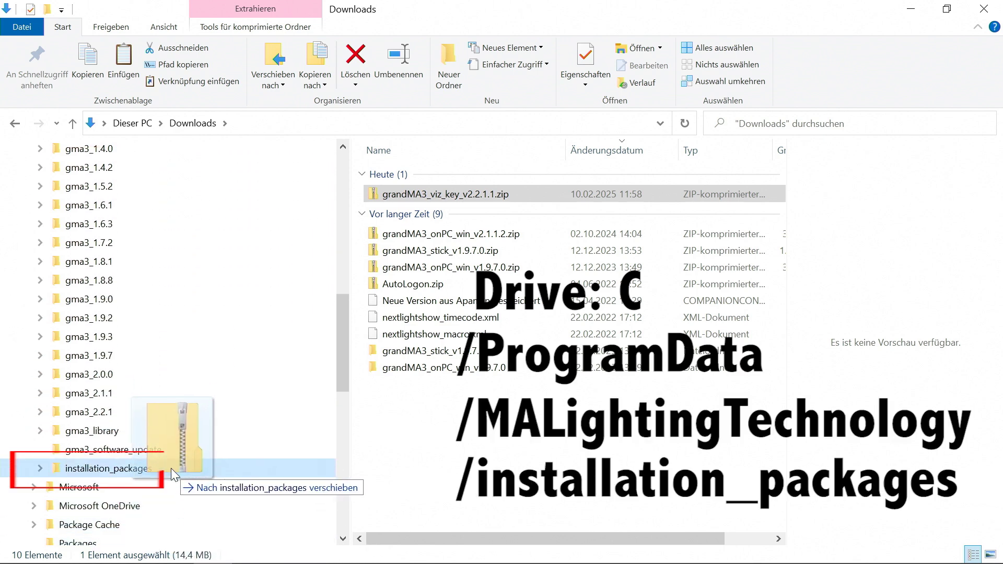
left_click(170, 468)
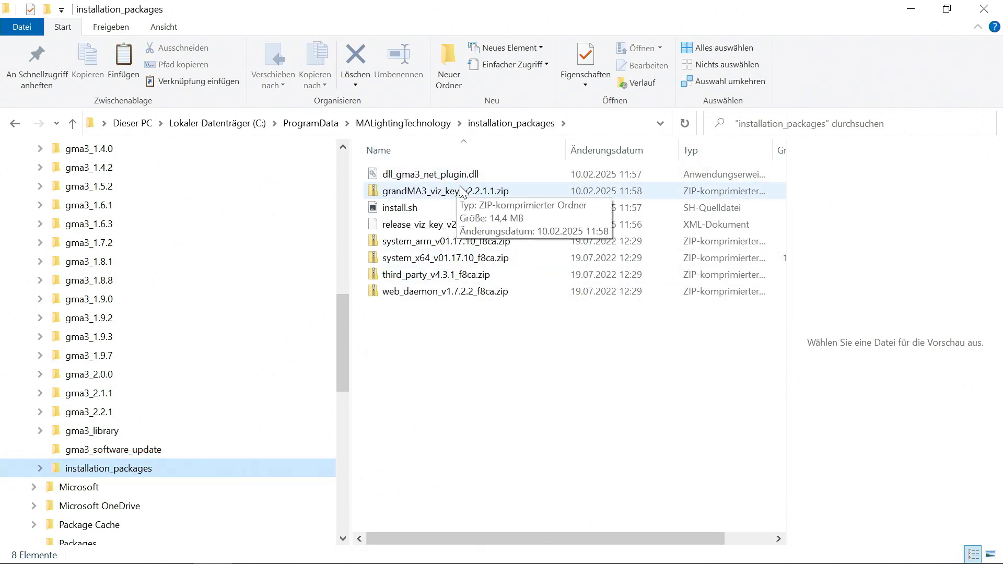
Copy release_viz_key_v2.2.1.1.xml from the zip's ma folder into installation_packages, replacing the old one.
double_click(463, 192)
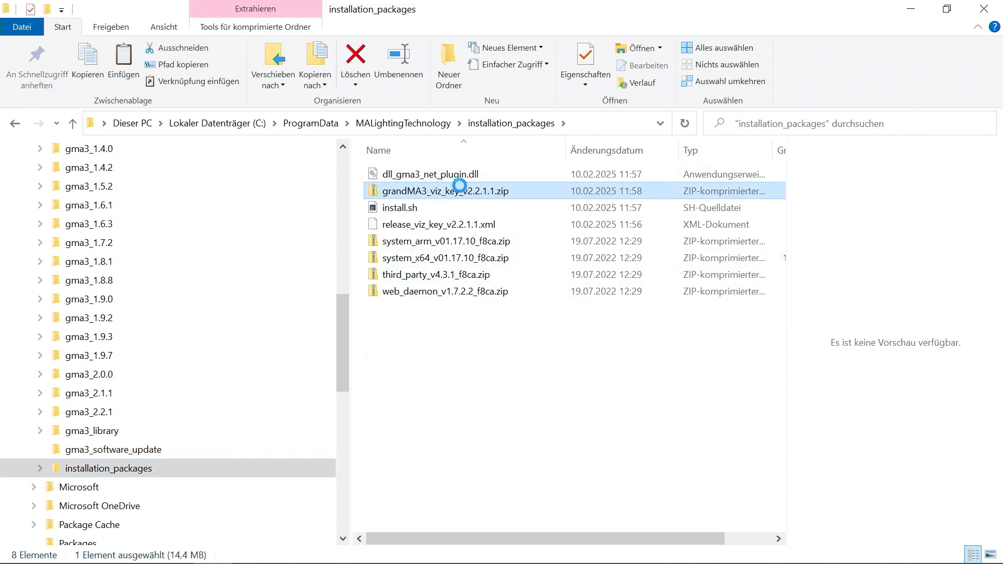
left_click(391, 171)
double_click(392, 172)
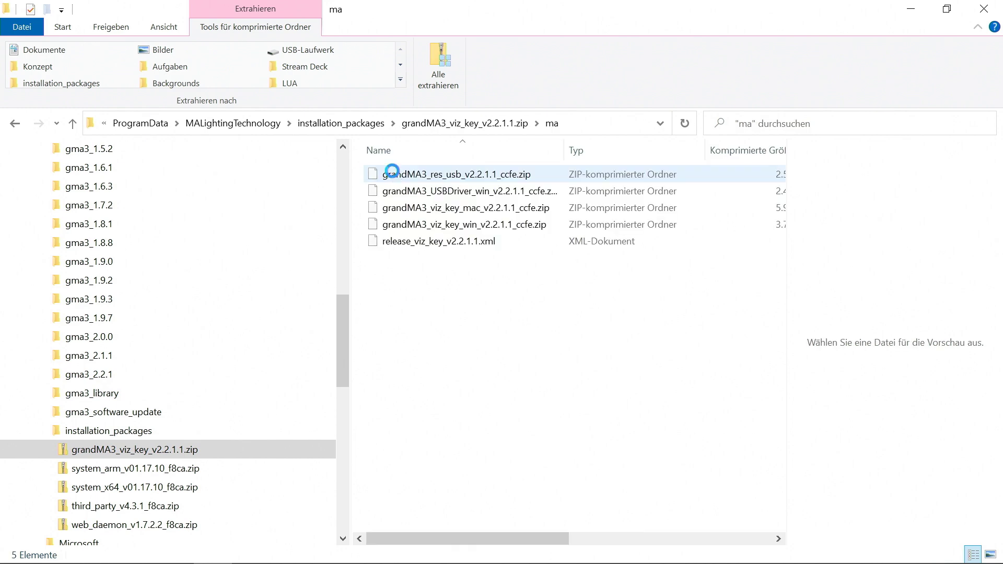
left_click(477, 241)
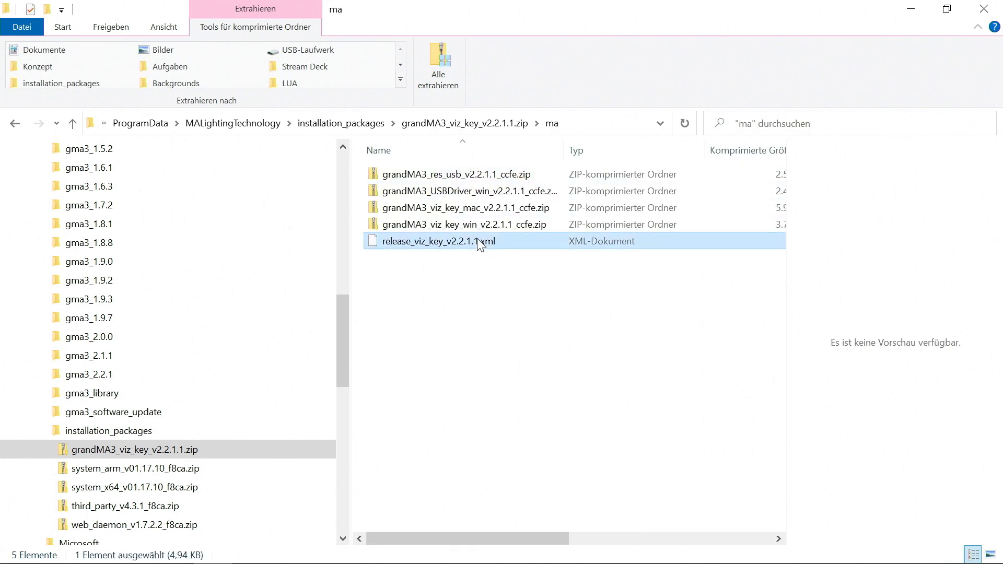
left_click_drag(477, 240, 129, 429)
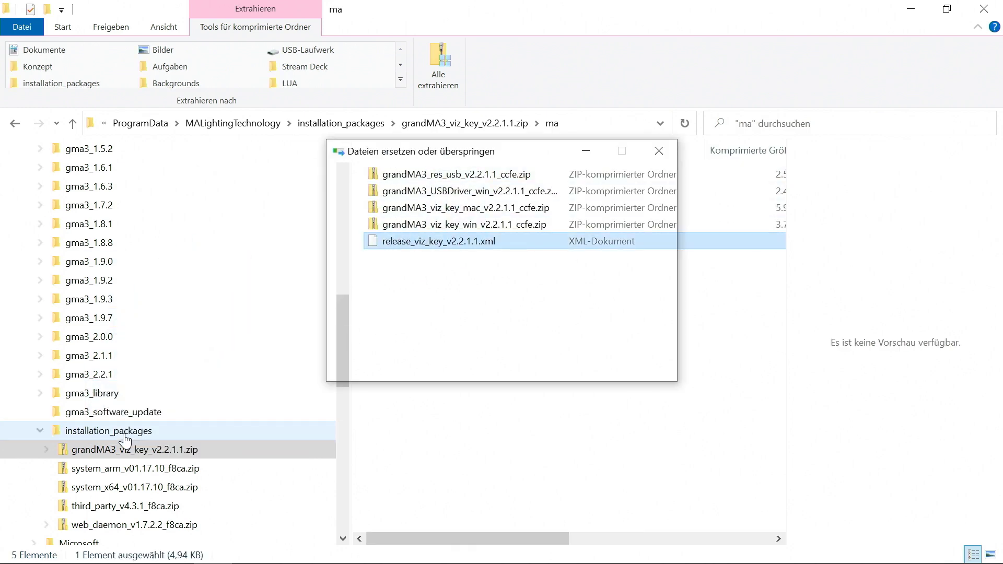
left_click(439, 254)
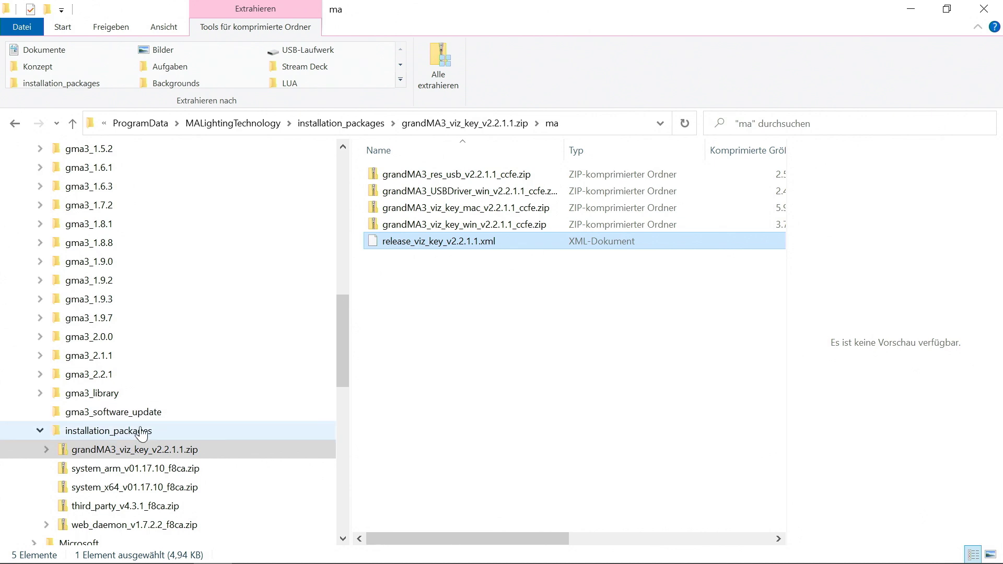
left_click(109, 430)
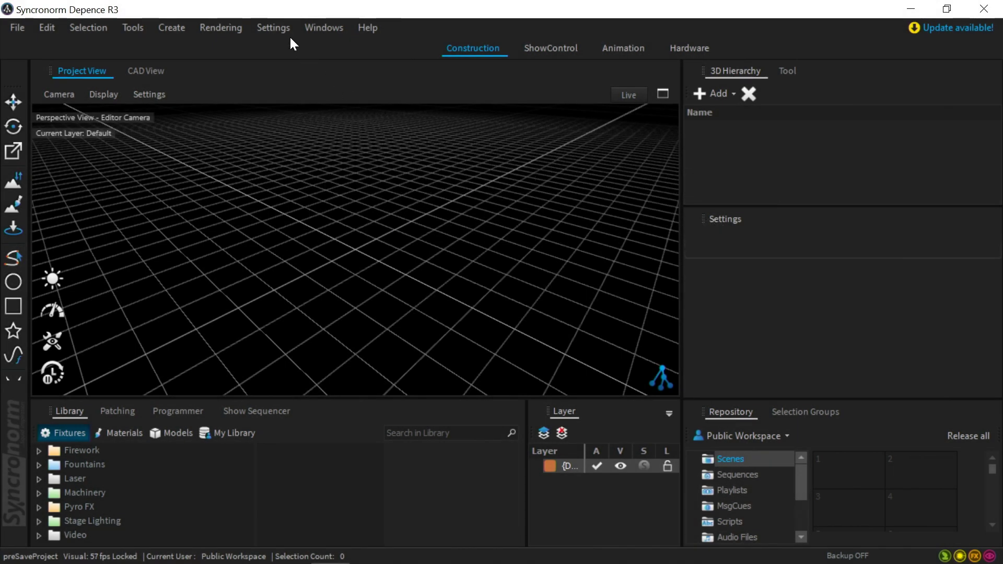
Launch the VizKey Updater from the MA VizKey page of Application Settings.
left_click(273, 28)
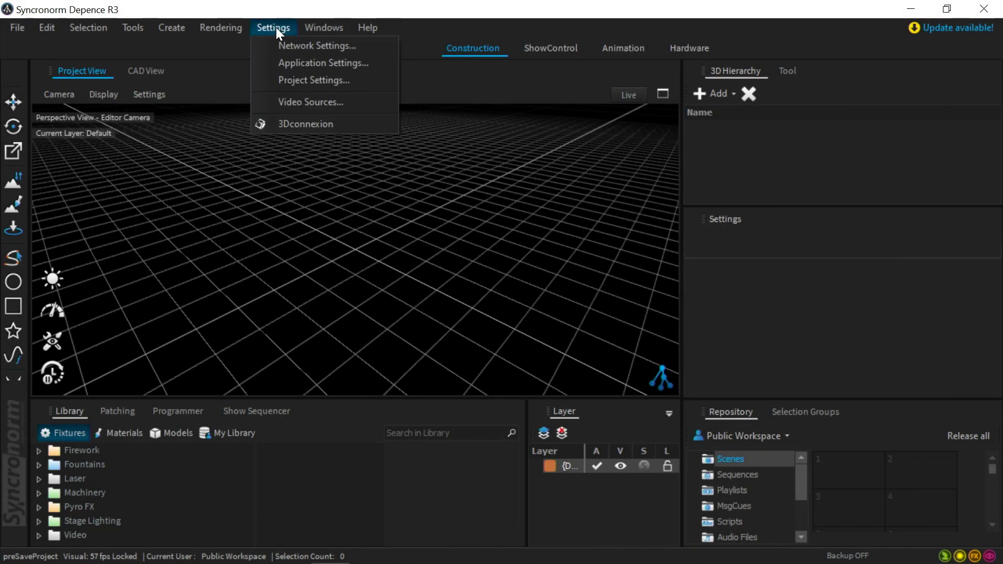
left_click(318, 61)
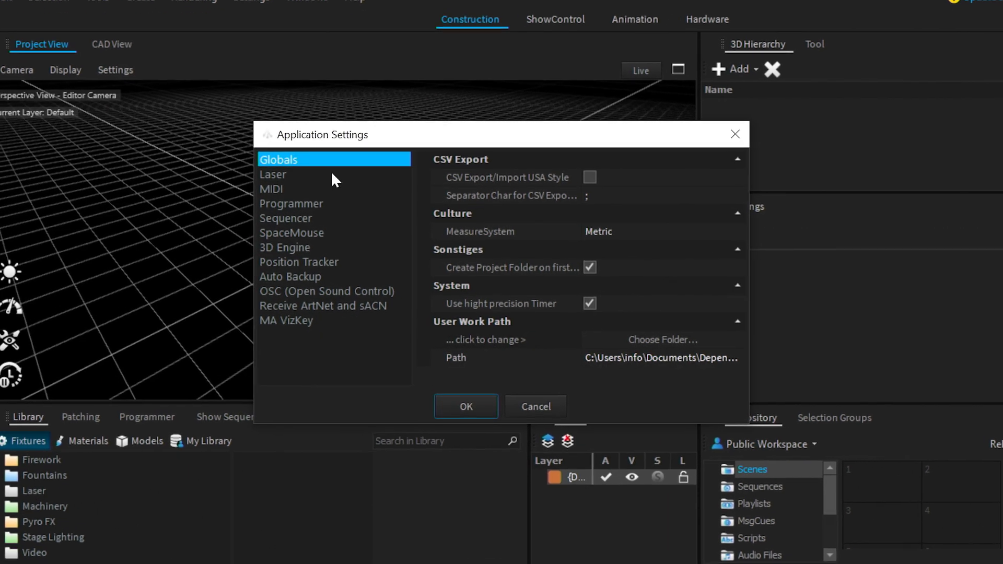
left_click(286, 320)
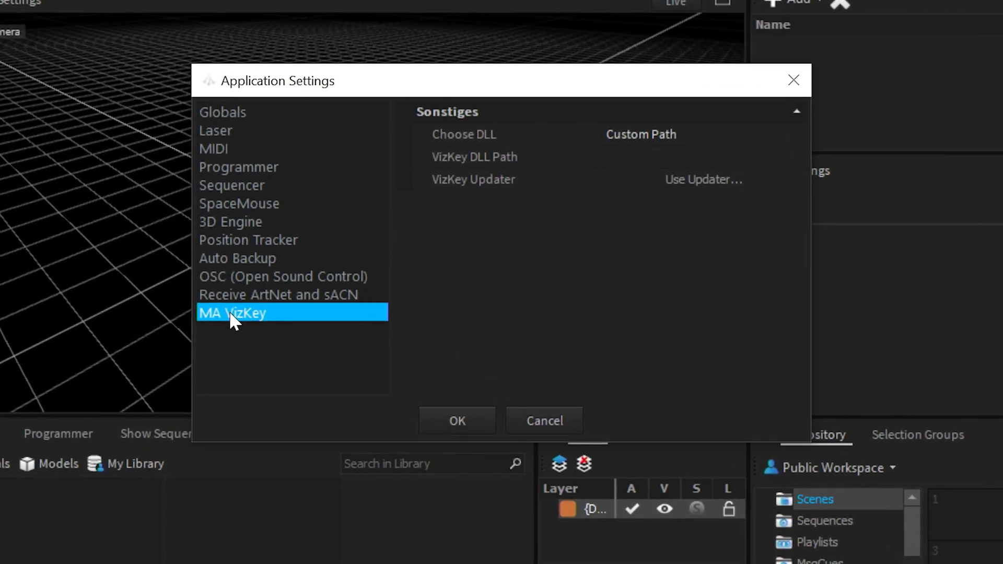
left_click(717, 163)
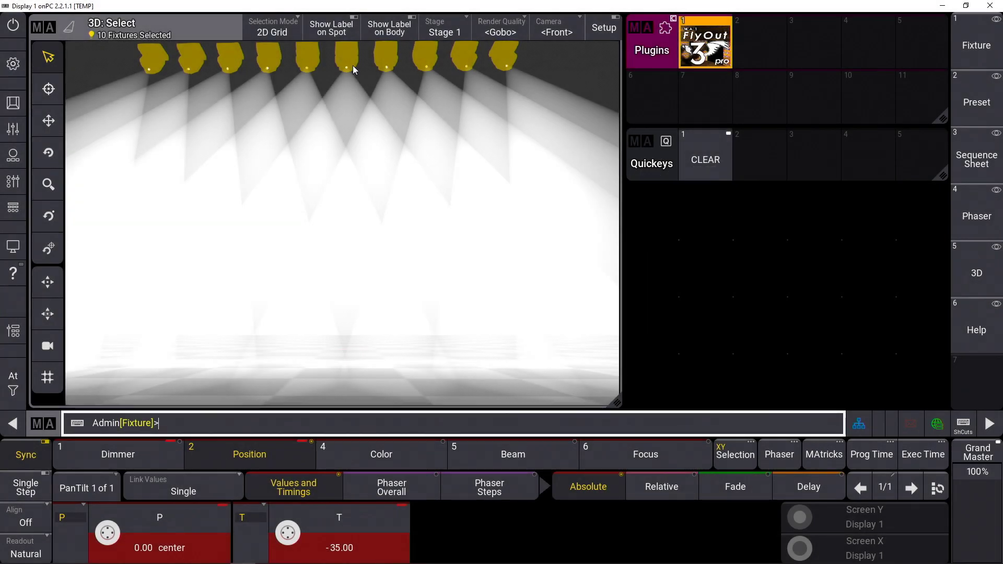
Go to grandMA3 Software Update and select the Vis+Dongle device.
left_click(12, 64)
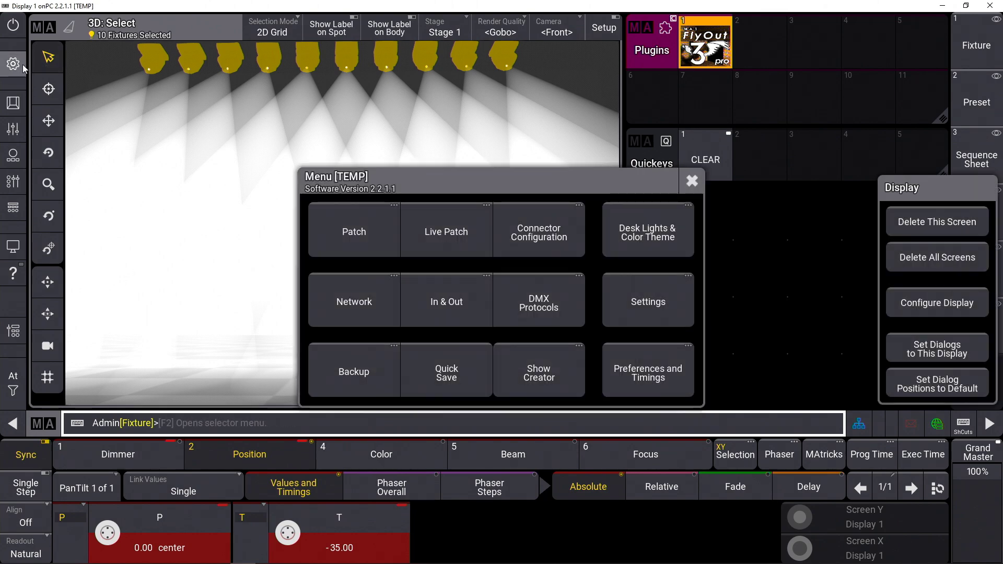
left_click(649, 302)
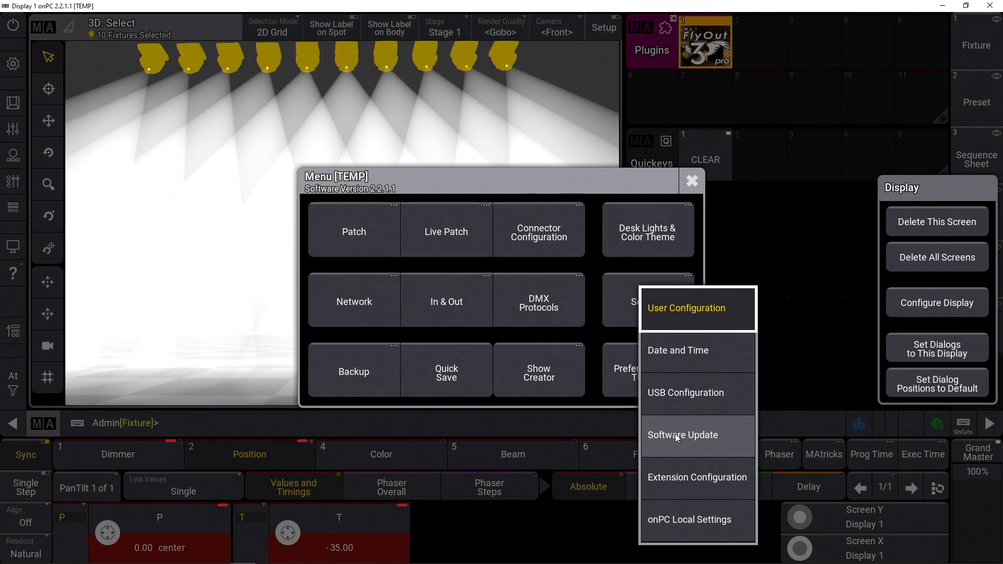
left_click(677, 437)
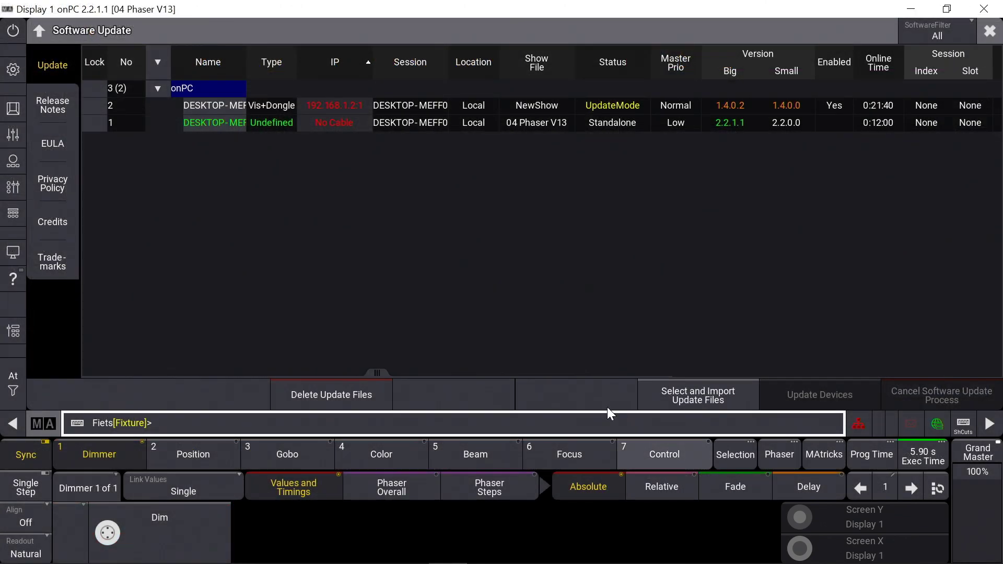
left_click(230, 107)
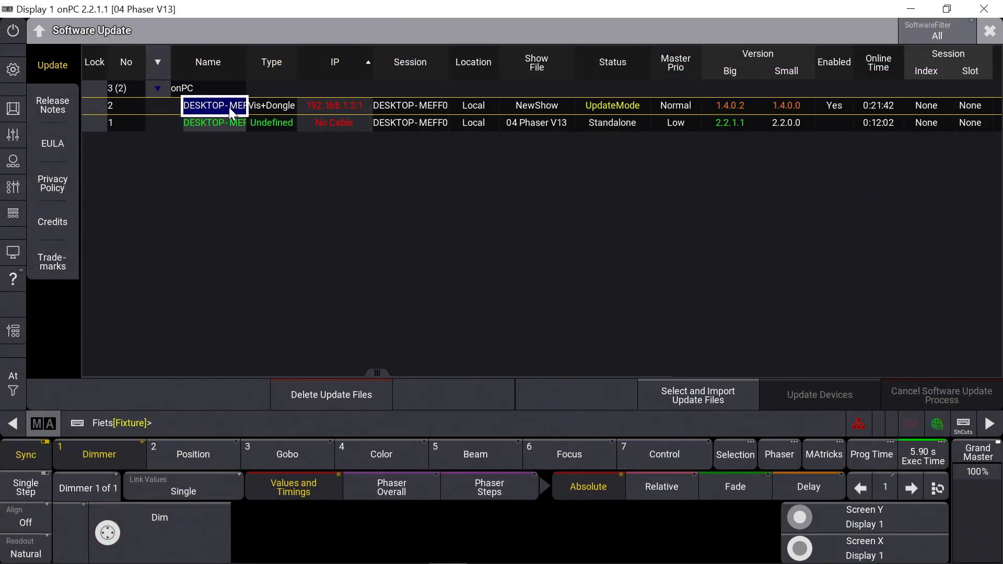
Import release_viz_key_v2.2.1.1.xml, accept the license and update the device.
left_click(716, 393)
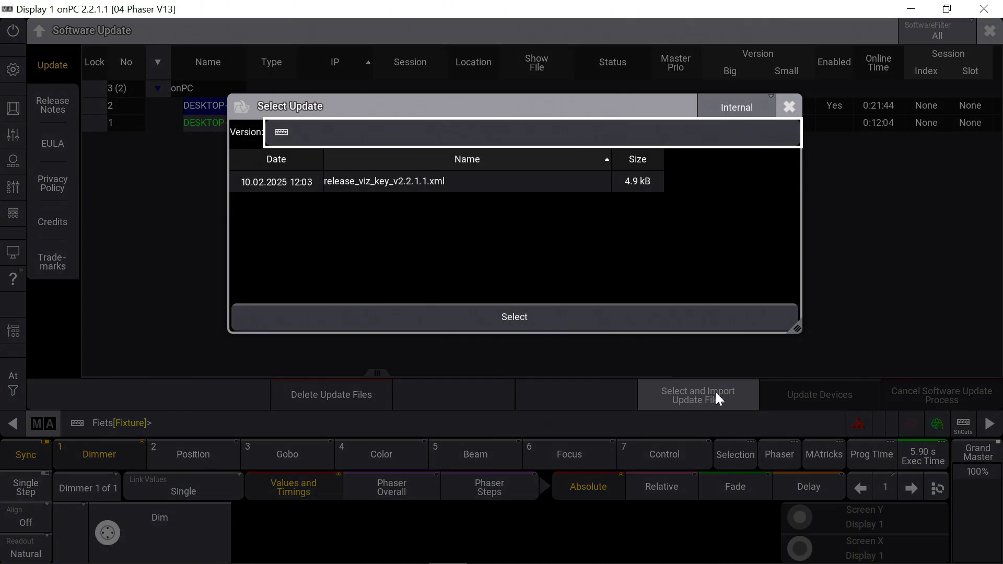
left_click(371, 176)
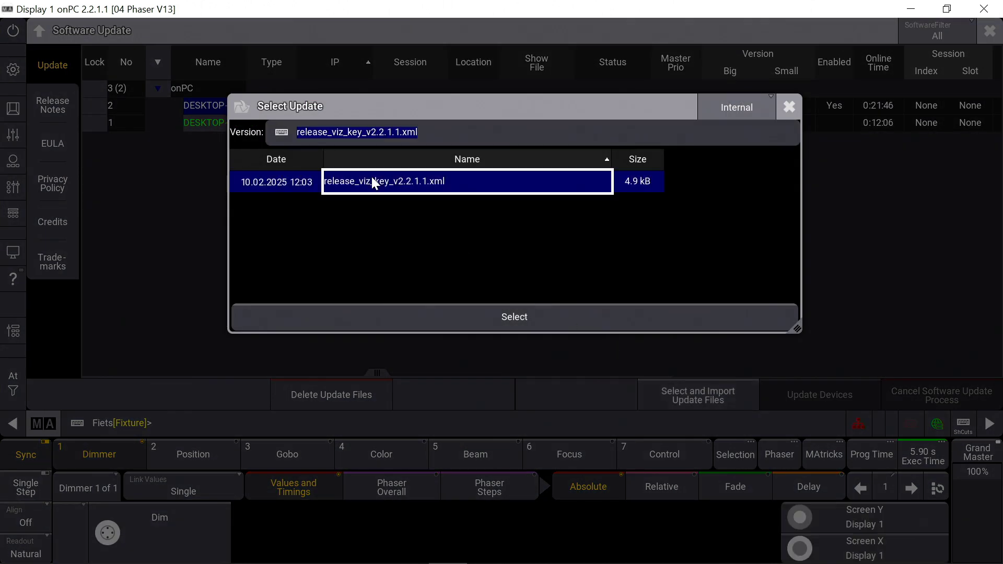
left_click(509, 314)
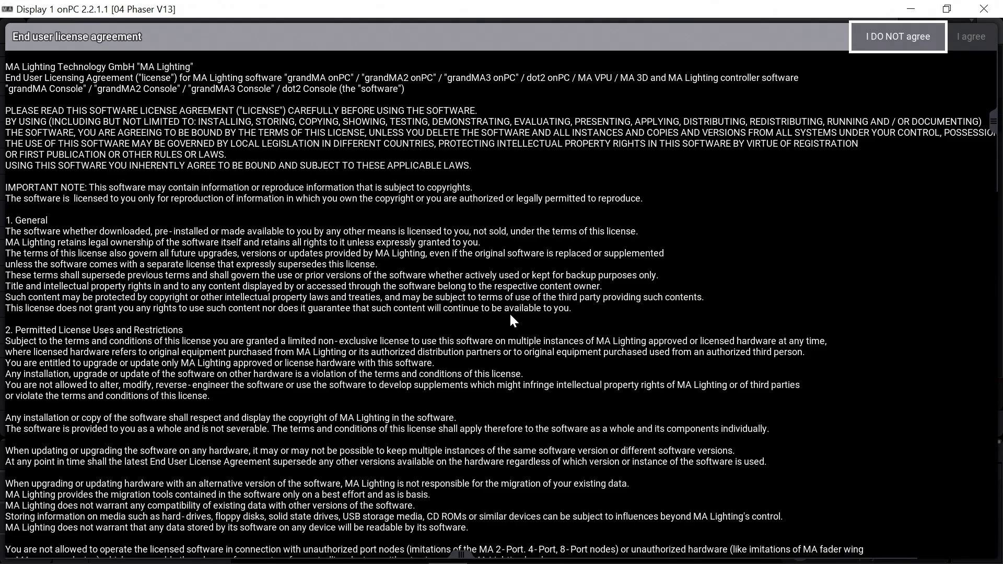
left_click_drag(994, 119, 994, 470)
left_click(970, 36)
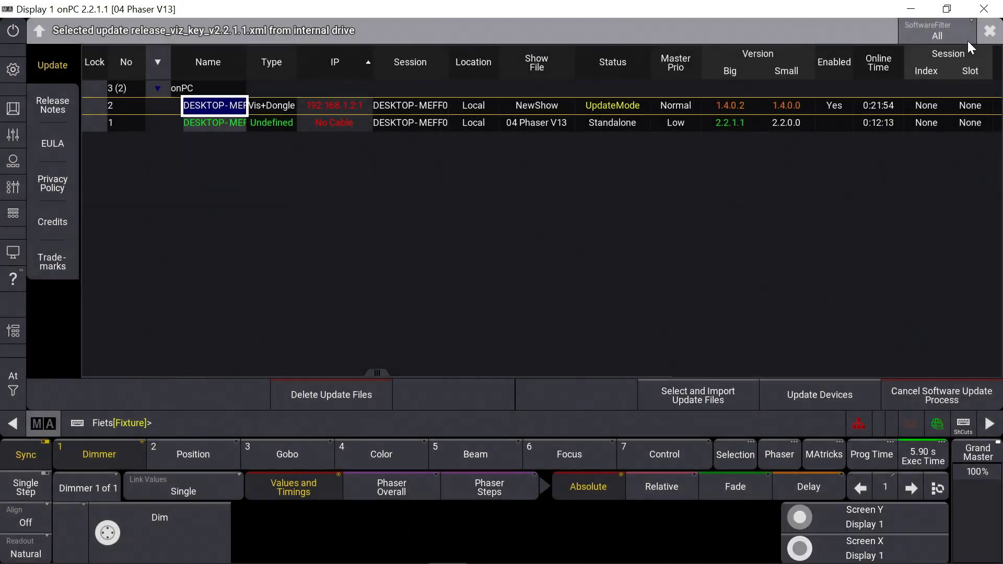
left_click(827, 395)
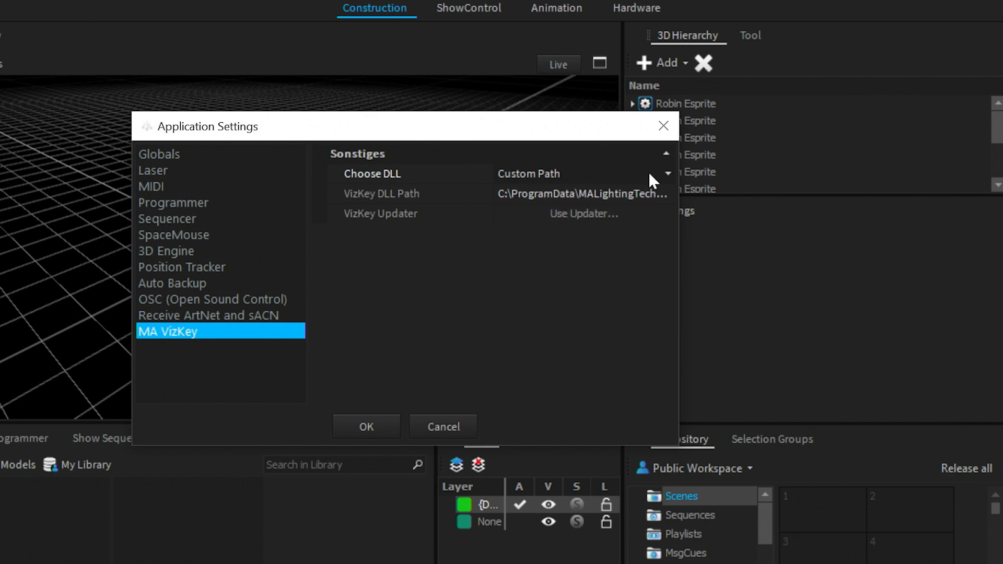
Select the newest gma3_2.2.1 plugin DLL for VizKey, apply it and acknowledge the restart notice.
left_click(666, 173)
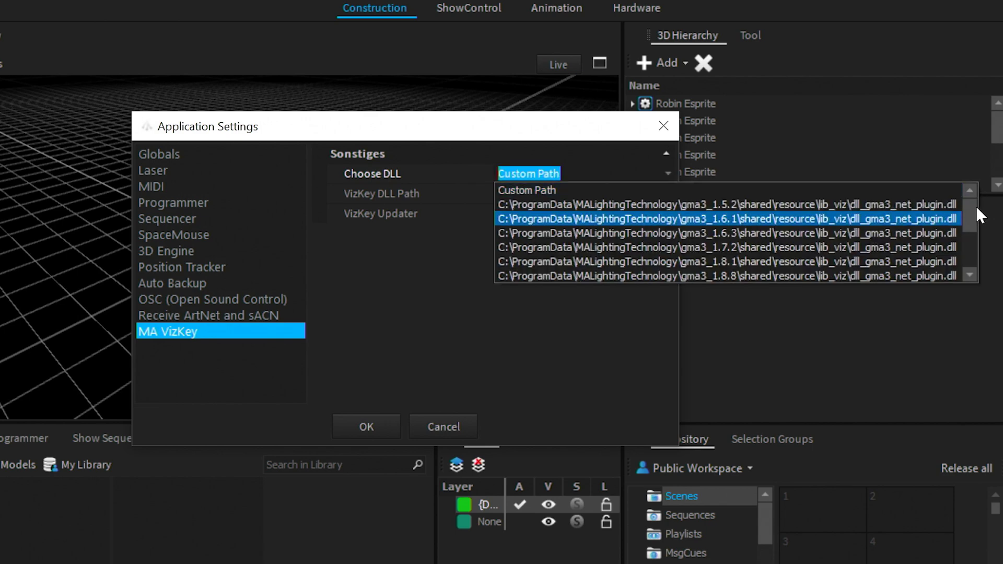
left_click(969, 275)
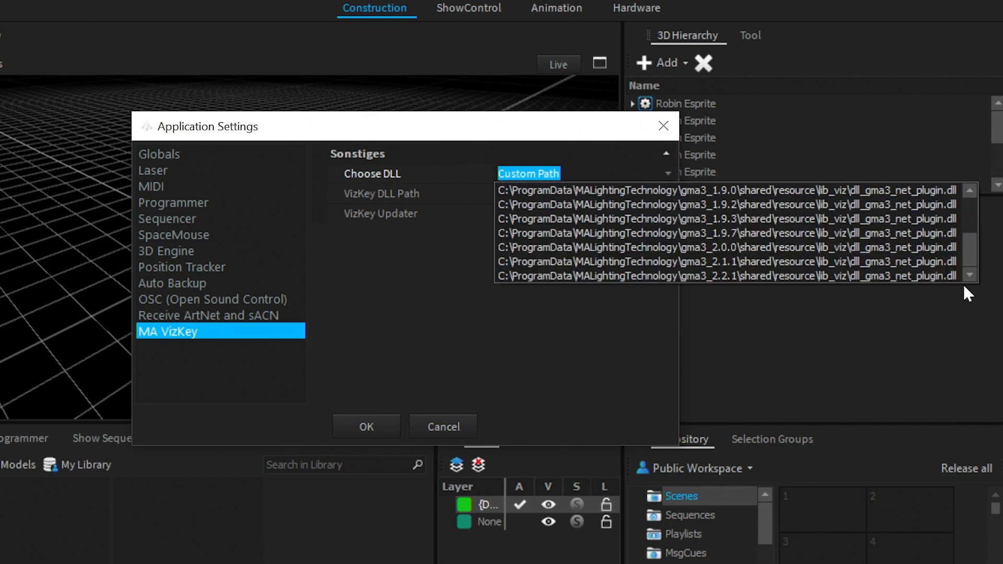
left_click(711, 275)
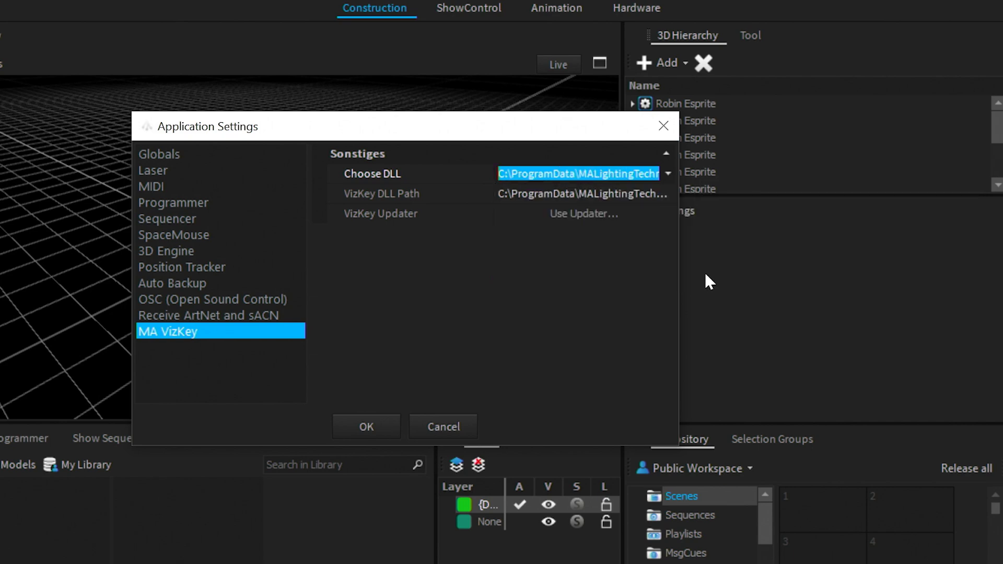
left_click(368, 426)
left_click(525, 361)
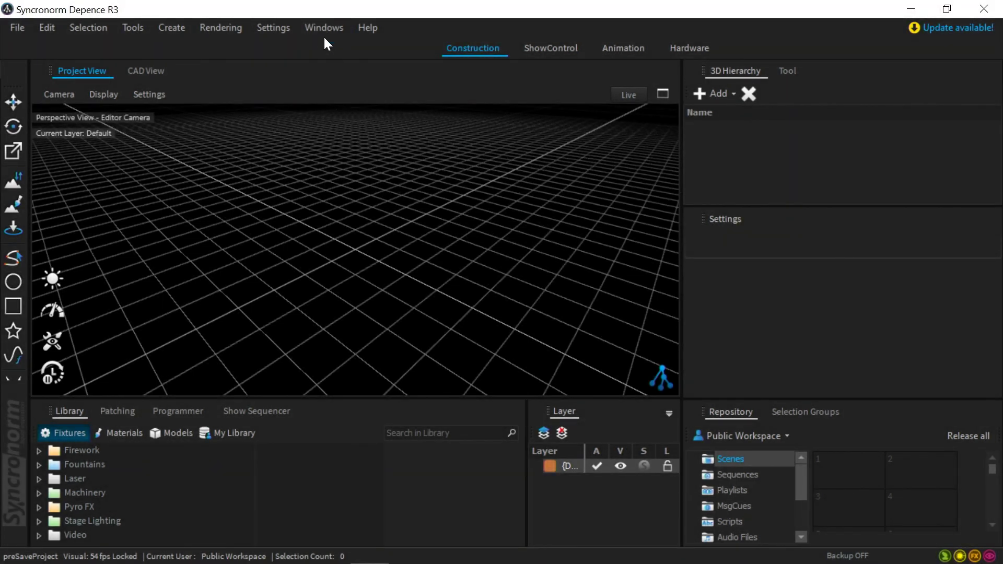
Add a Viz Key device in the Hardware Manager and tick Input enabled under vizKey Input.
left_click(324, 28)
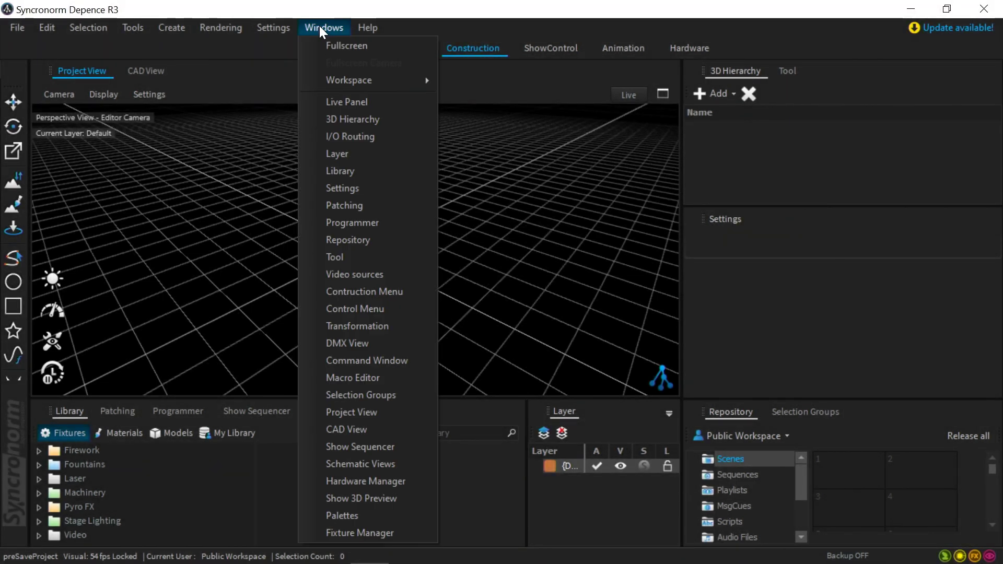
left_click(392, 482)
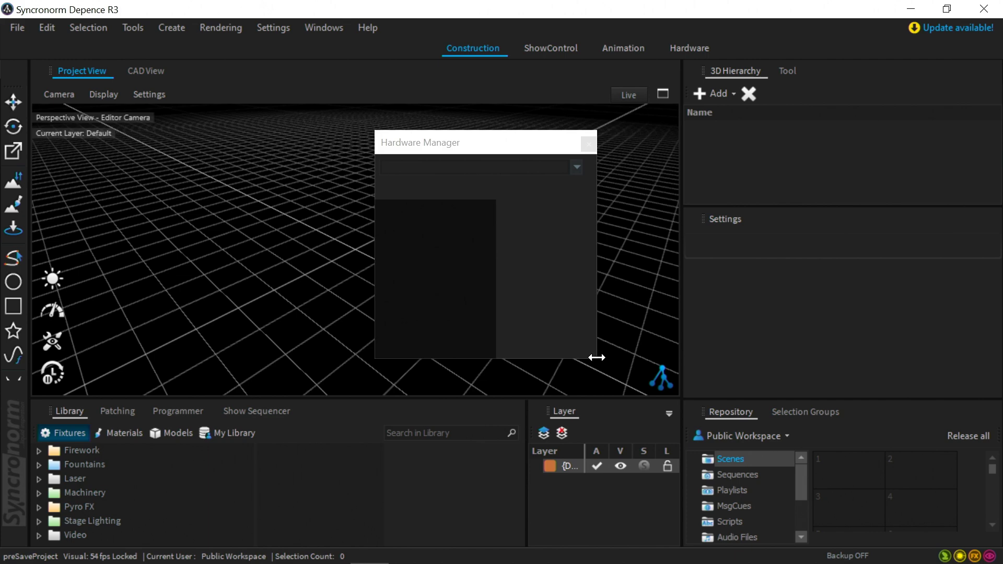
left_click(549, 151)
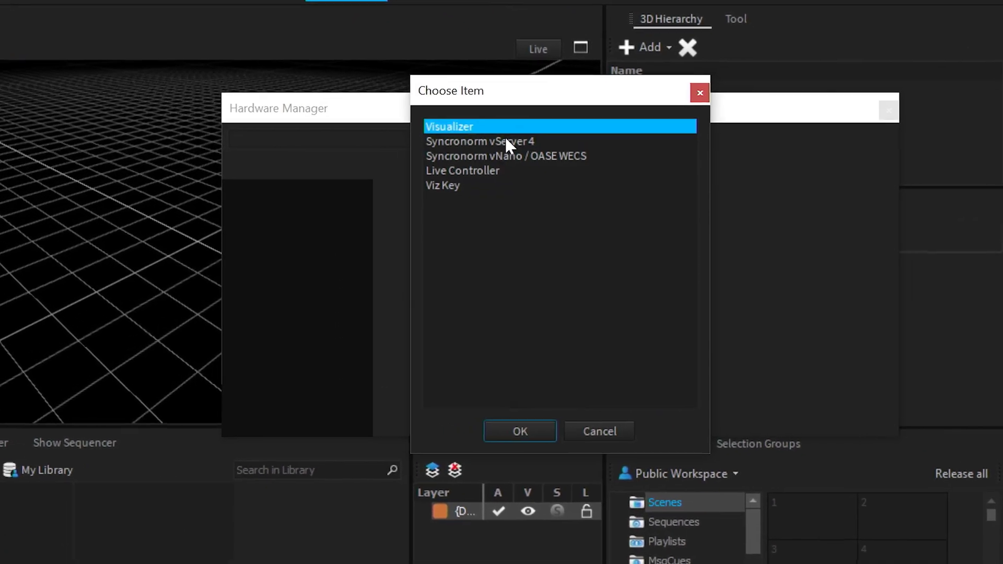
left_click(406, 178)
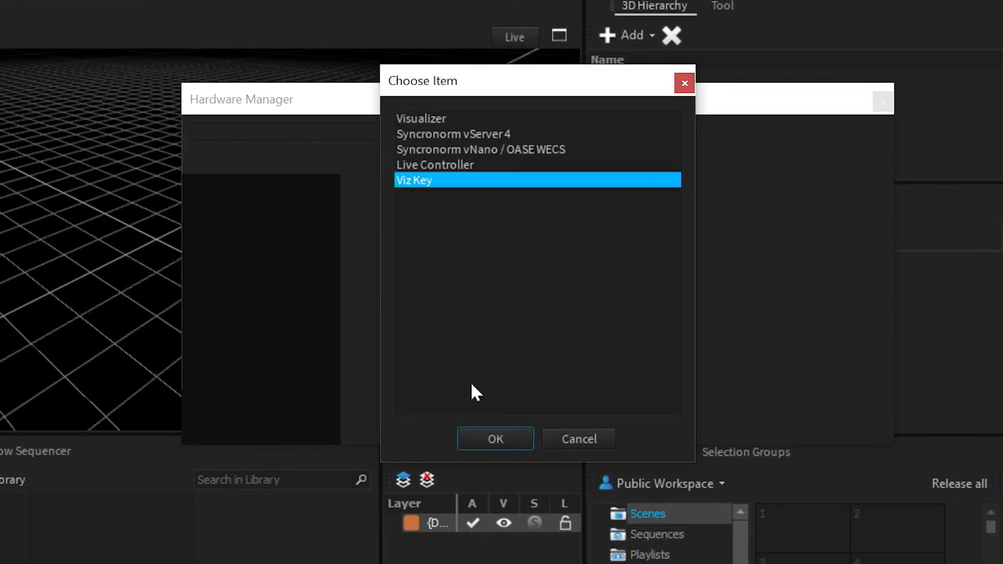
left_click(497, 433)
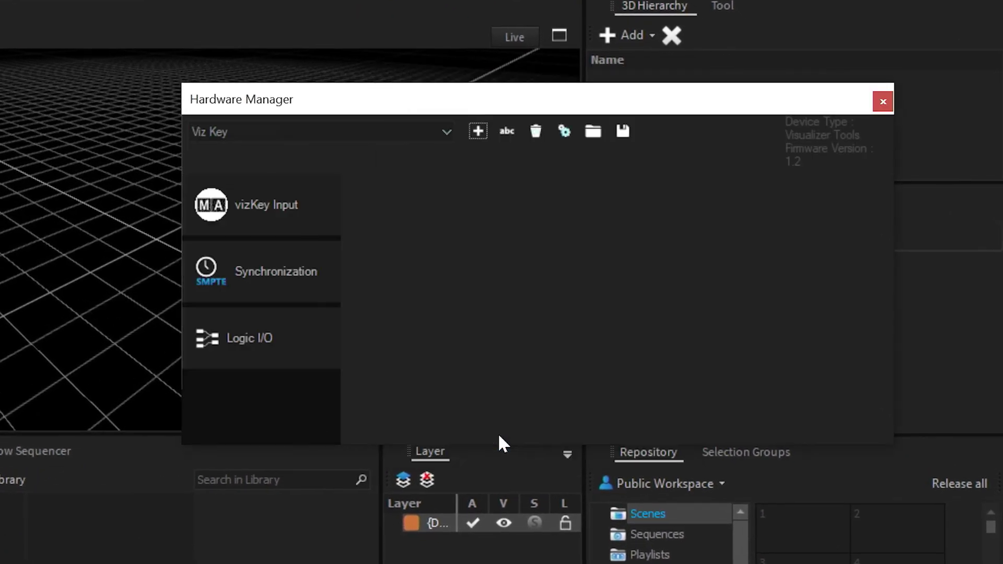
left_click(275, 200)
left_click(634, 196)
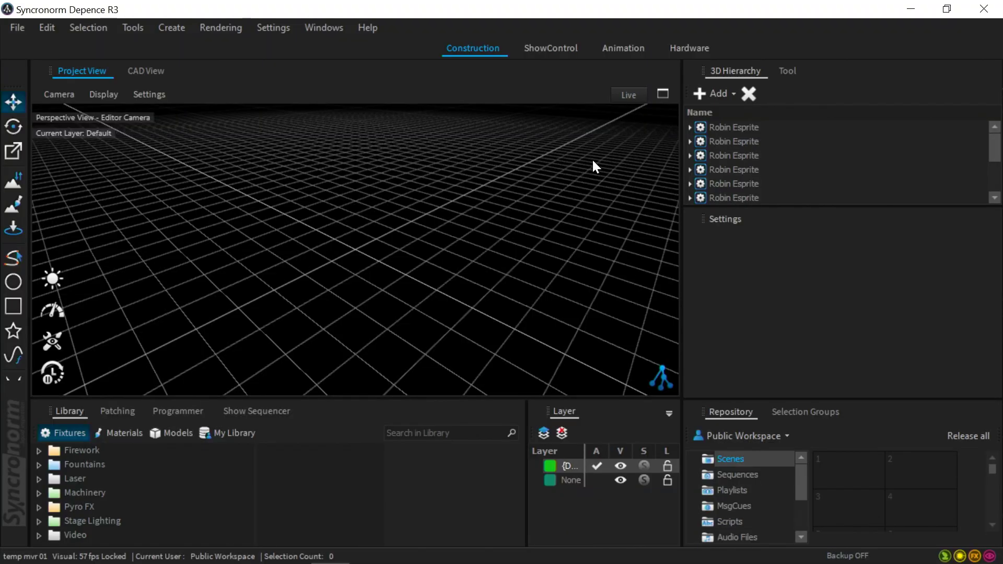
Set the VizKey adapter in Network Settings to Software Loopback Interface 1 (127.0.0.1) and acknowledge the restart.
left_click(272, 28)
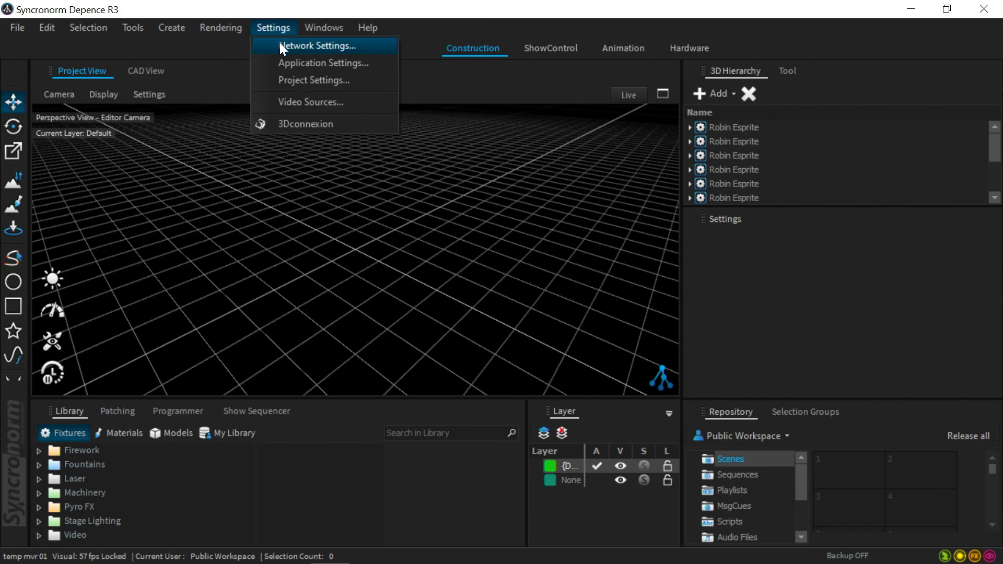
left_click(280, 46)
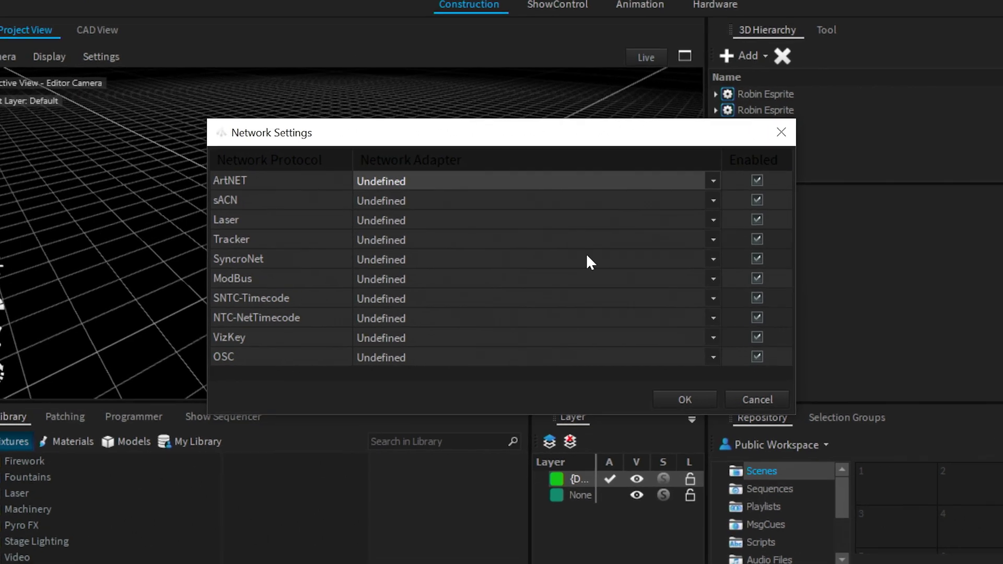
left_click(760, 333)
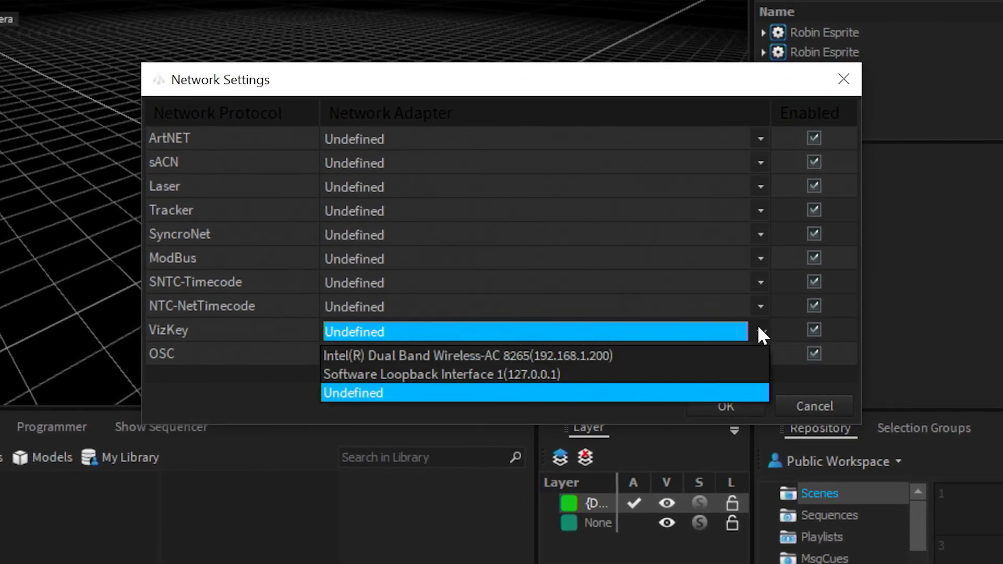
left_click(540, 376)
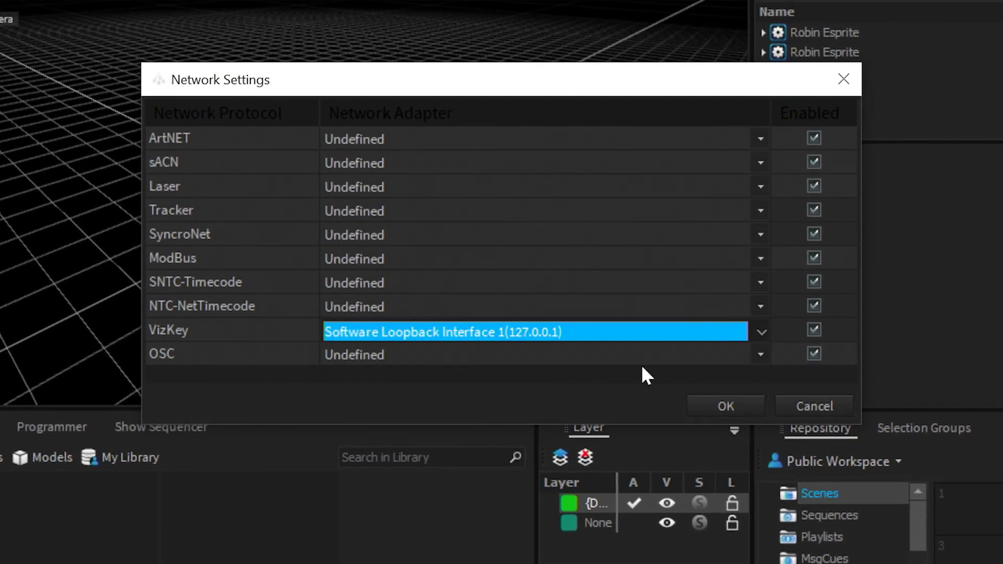
left_click(717, 405)
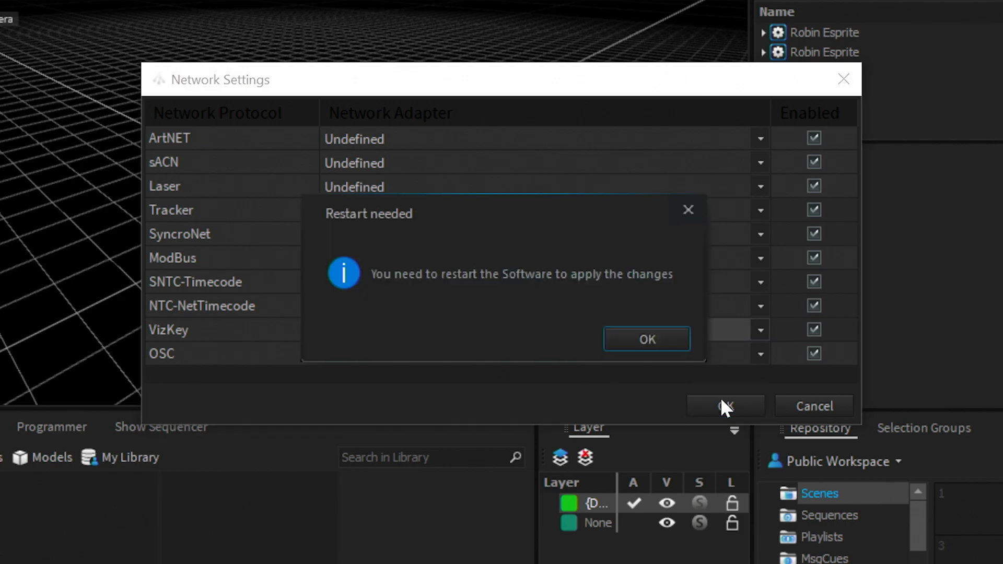
left_click(648, 340)
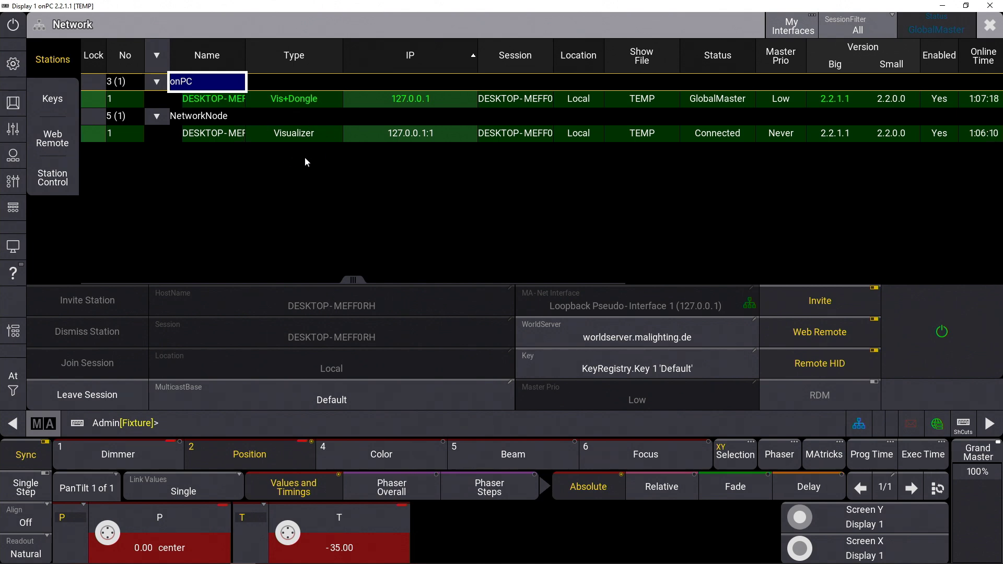
left_click(990, 25)
Load the saved 'Move Rel 0 - 80' tilt effect in the FlyOut plugin and apply it to the fixtures.
left_click(705, 47)
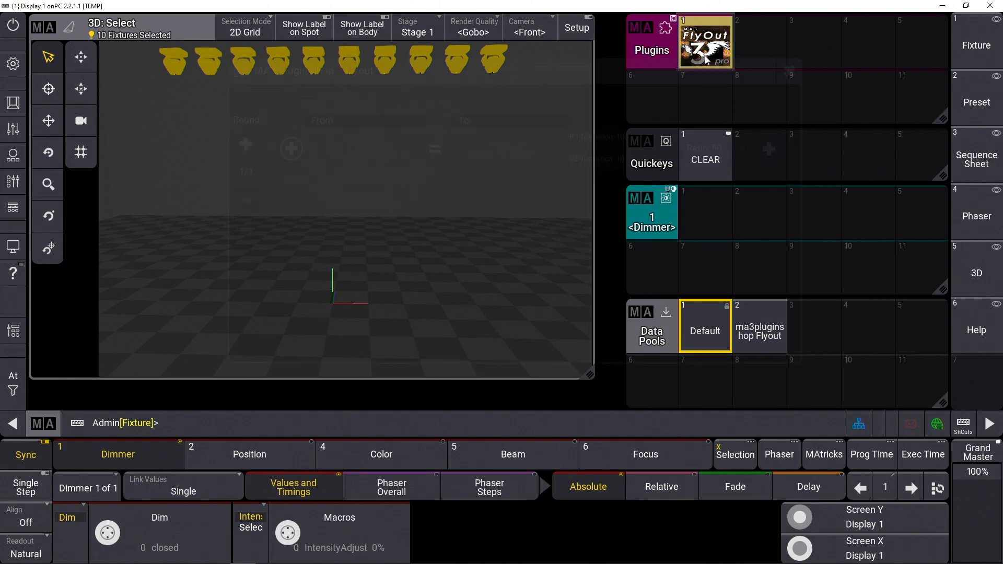
left_click(727, 98)
left_click(380, 169)
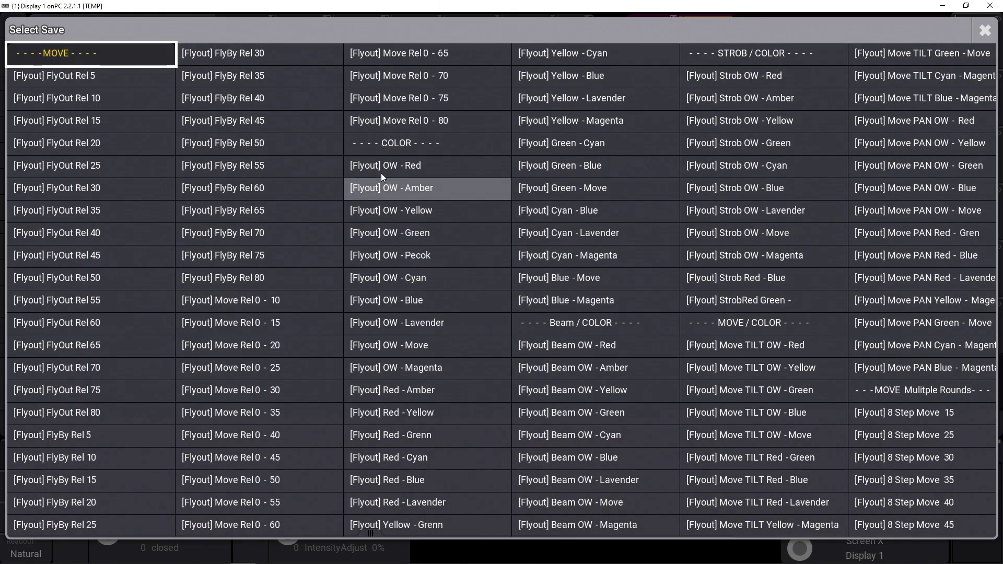
left_click(386, 128)
left_click(627, 346)
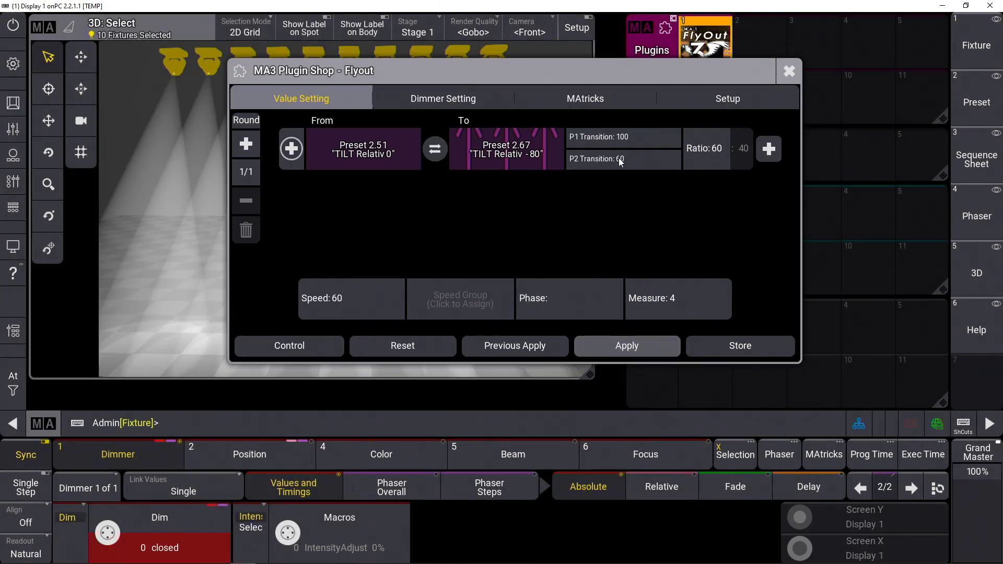
Set the MAtricks Phase To X to 360° so the beams sweep in a phased fan.
left_click(598, 98)
left_click(570, 232)
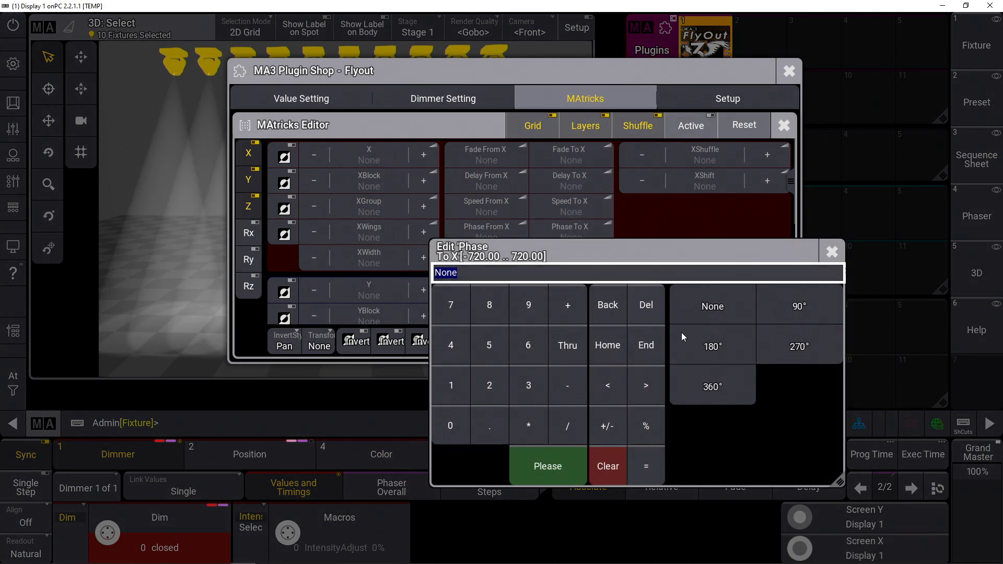
left_click(669, 298)
left_click(788, 71)
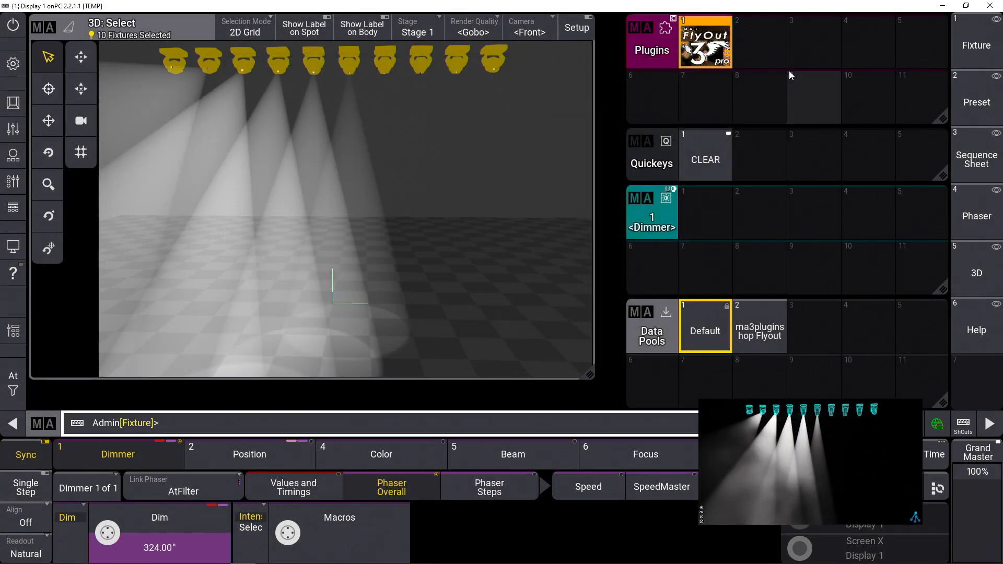